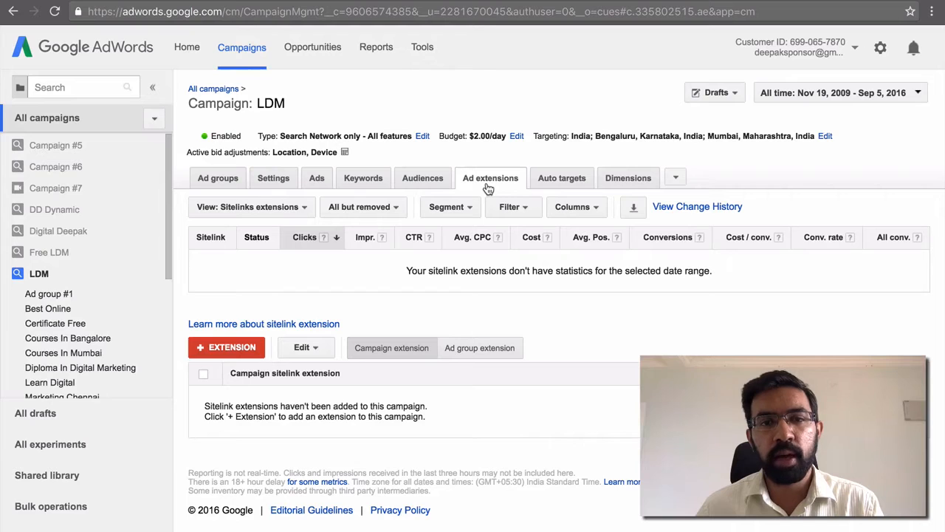
# Review the available extension types and the new sitelink form for the LDM campaign, closing the form without saving
pyautogui.click(298, 210)
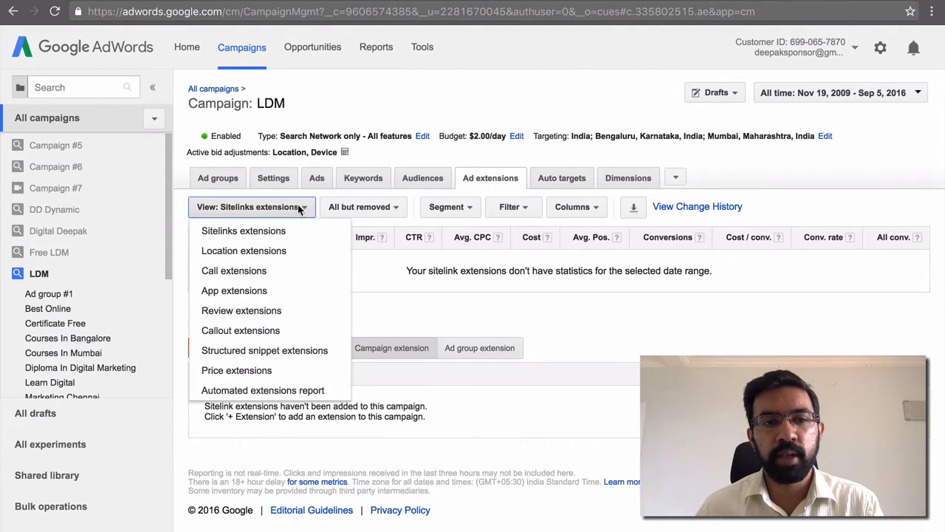
pyautogui.click(414, 293)
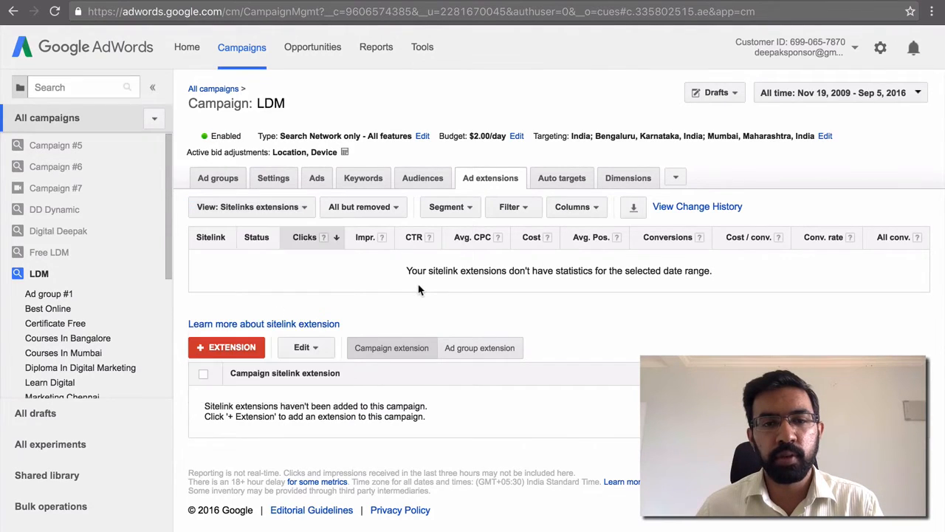
pyautogui.click(246, 351)
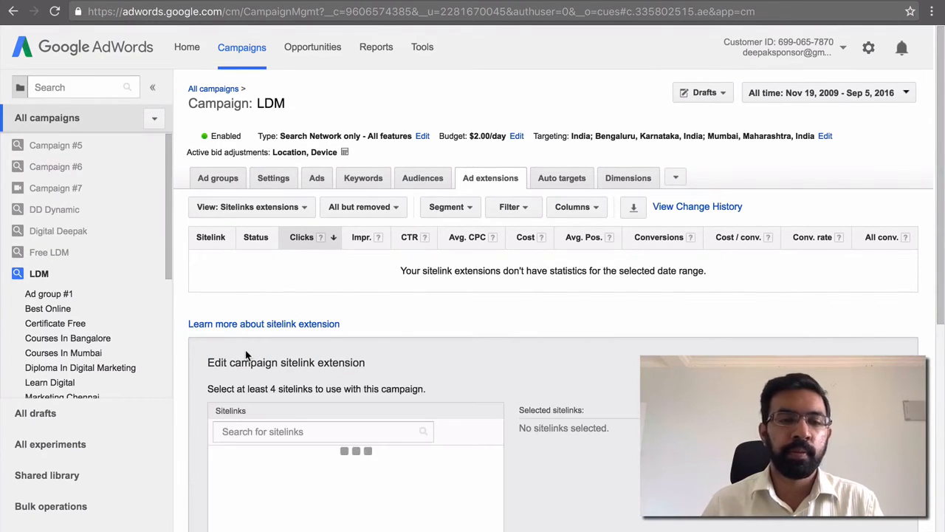
pyautogui.scroll(-3, 246, 356)
pyautogui.scroll(-1, 246, 355)
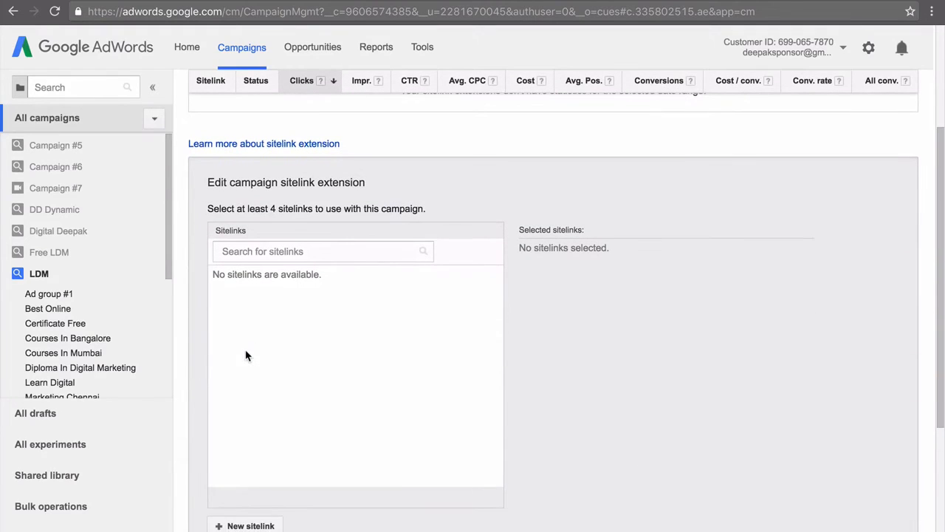
pyautogui.click(238, 523)
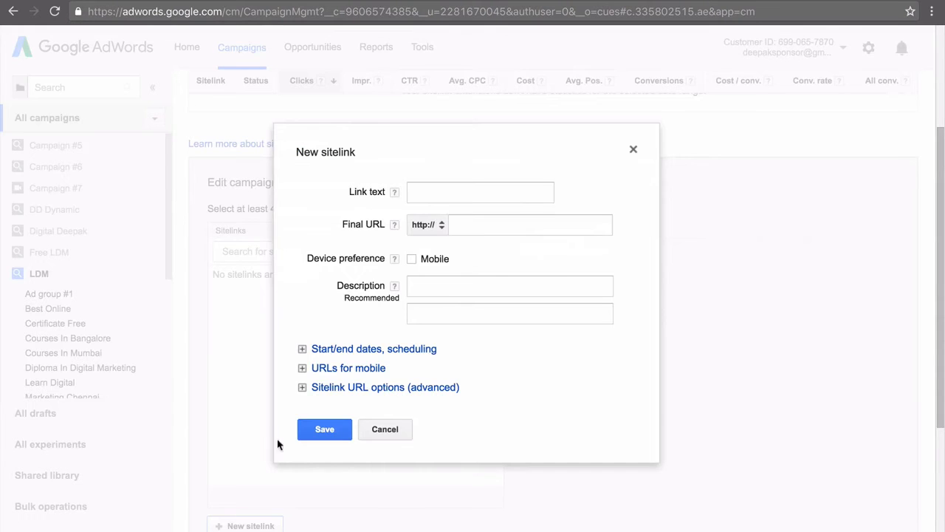
pyautogui.click(427, 198)
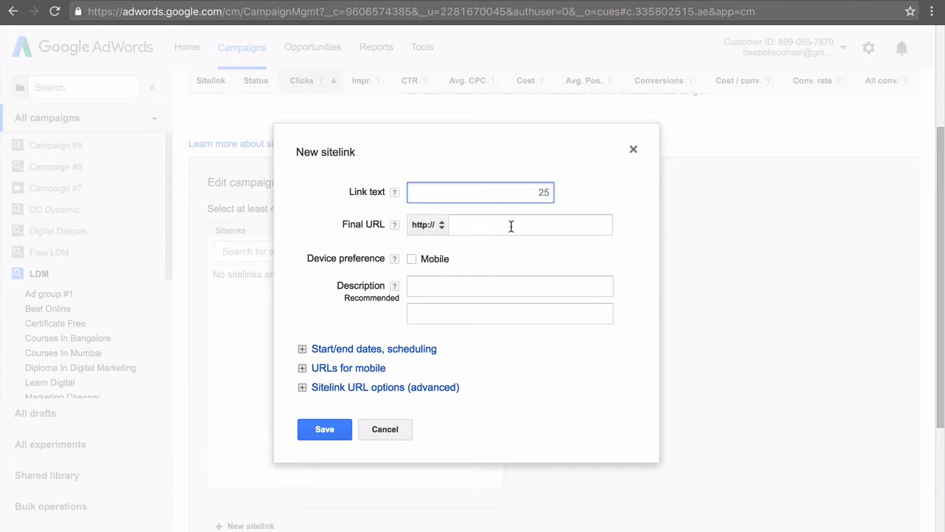
pyautogui.click(386, 428)
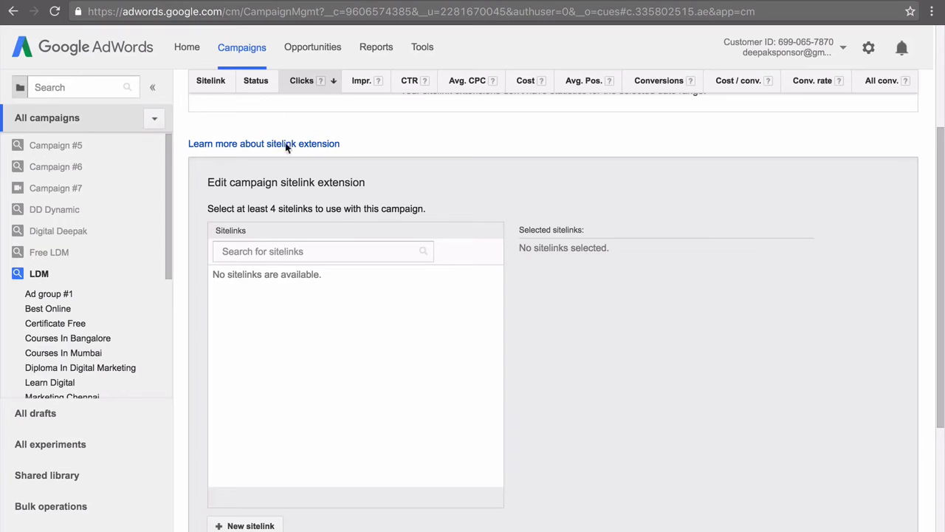
pyautogui.click(268, 526)
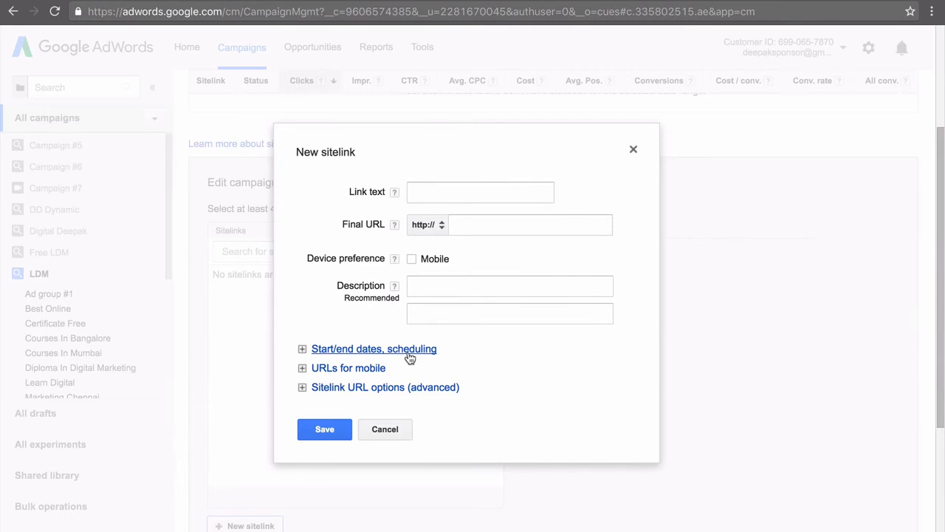
pyautogui.click(633, 152)
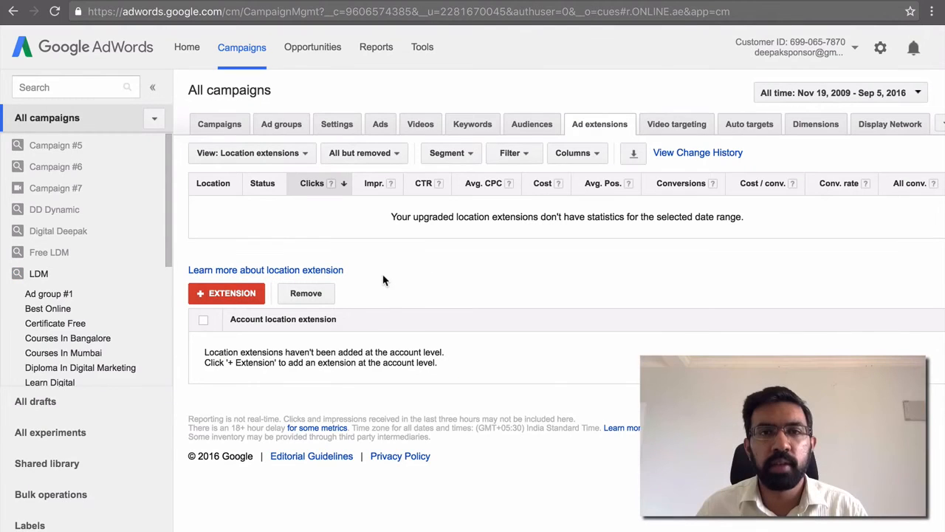
# Examine the Google My Business location settings for an account-level location extension and cancel without adding it
pyautogui.click(279, 158)
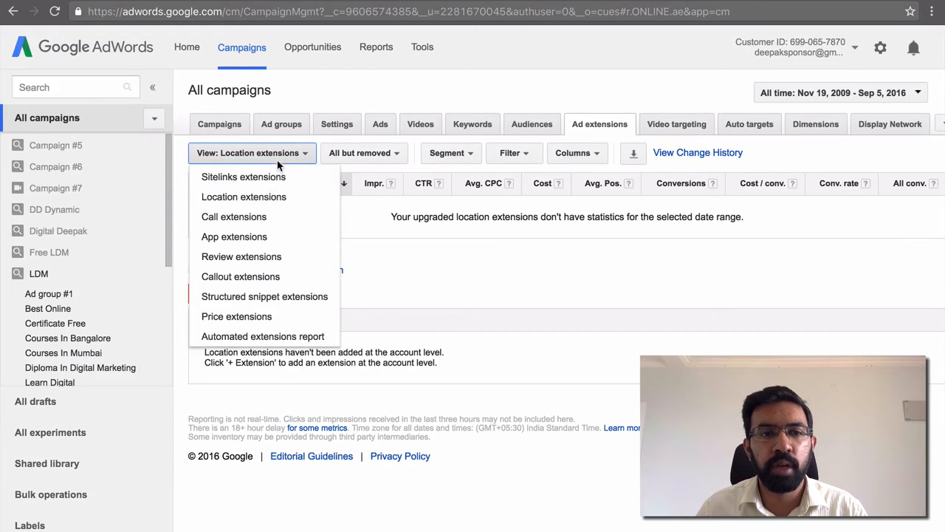
pyautogui.click(431, 260)
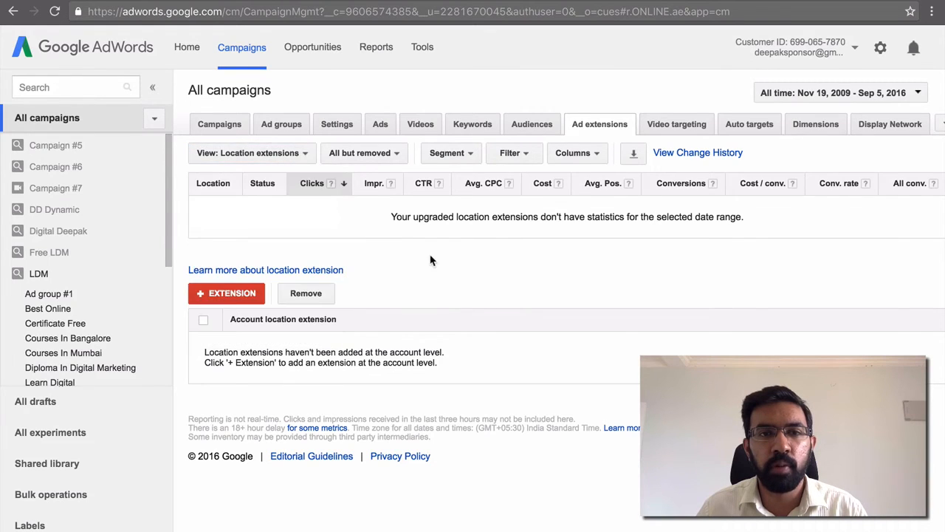
pyautogui.click(258, 299)
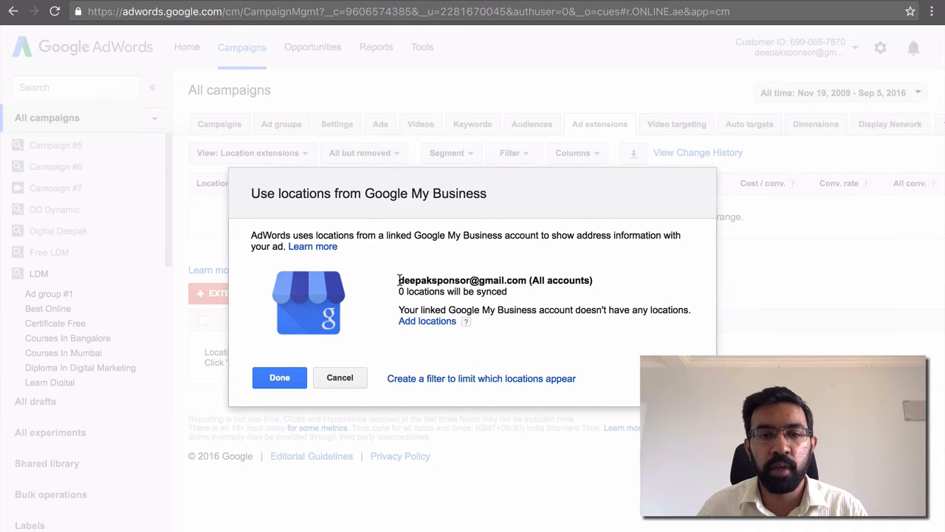
pyautogui.moveTo(400, 280); pyautogui.dragTo(526, 282)
pyautogui.click(528, 295)
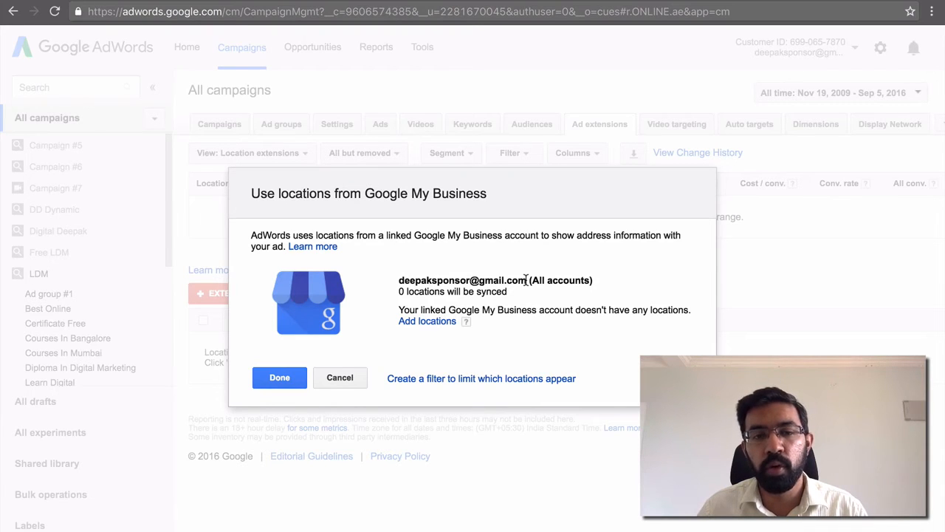
pyautogui.click(331, 380)
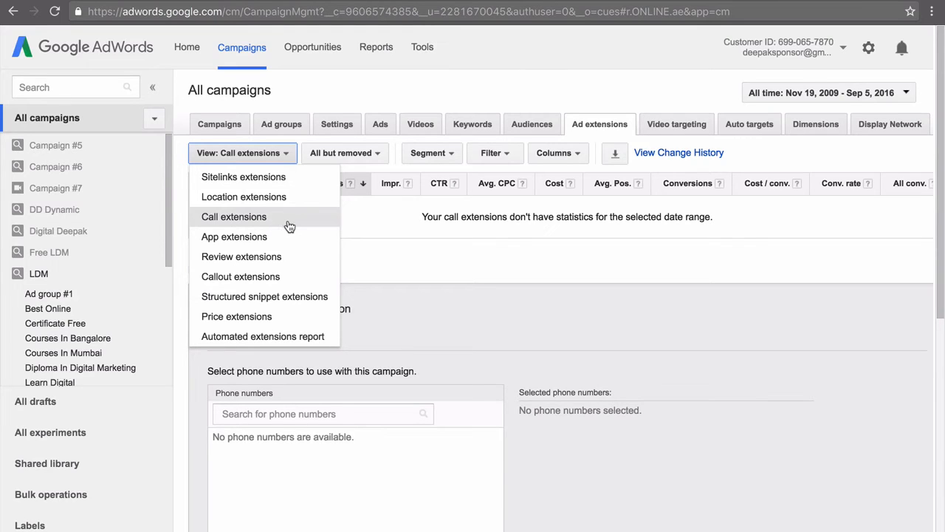
# Start a new campaign call extension in the call extensions view and assign it to the LDM campaign
pyautogui.click(290, 226)
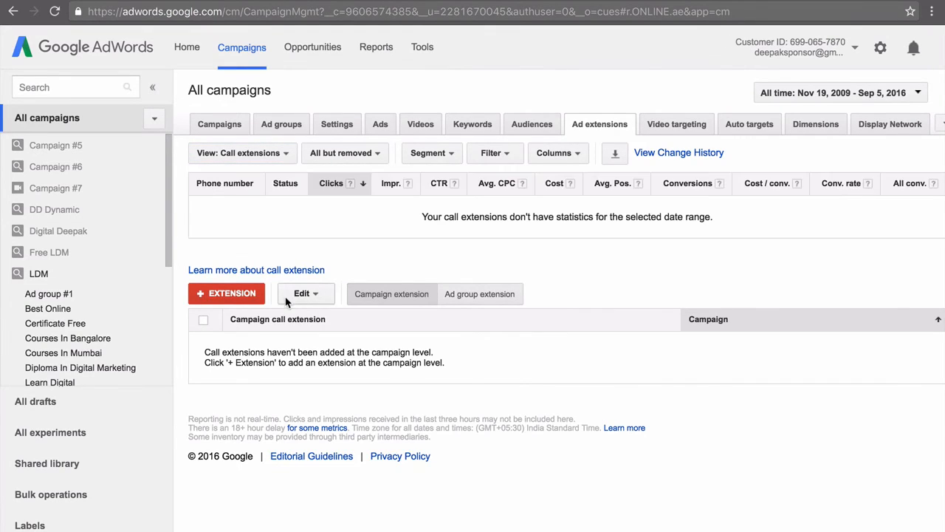
pyautogui.click(243, 294)
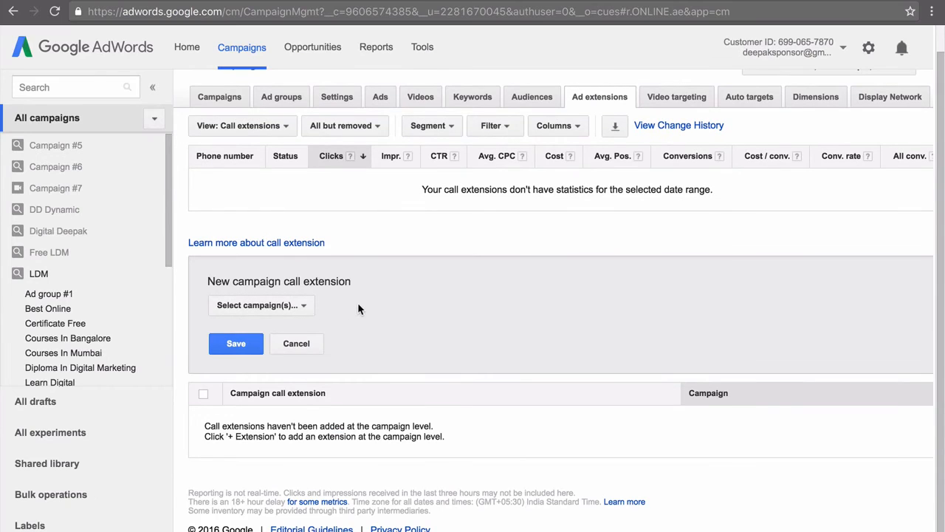
pyautogui.click(309, 305)
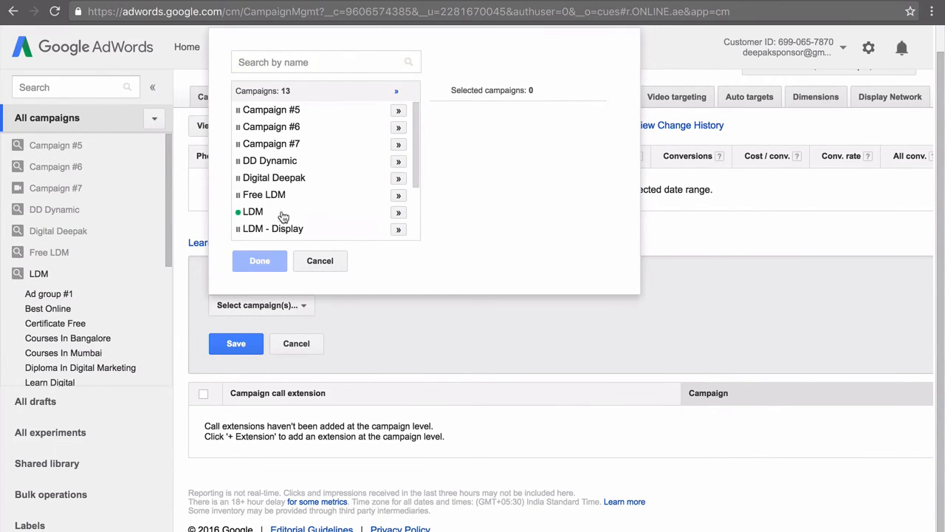
pyautogui.click(340, 213)
pyautogui.click(260, 259)
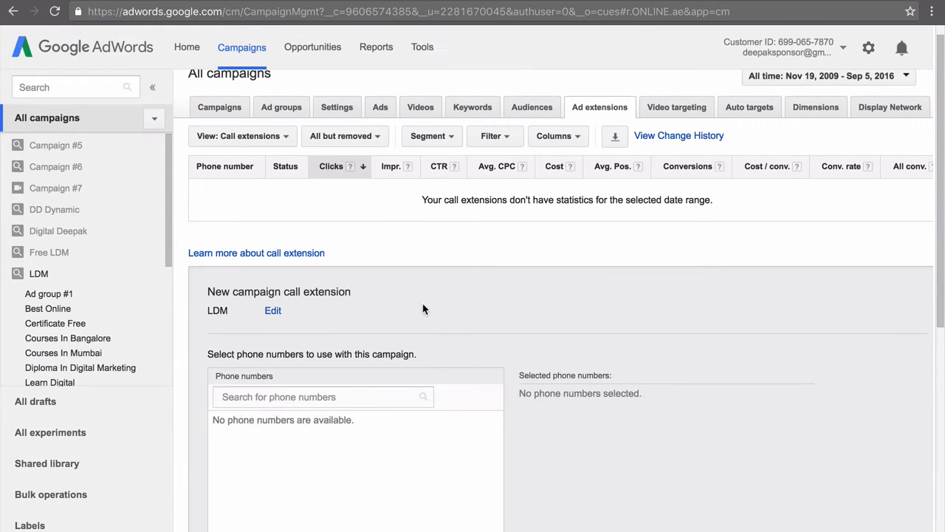
# Examine the new phone number form for the call extension and close it without saving
pyautogui.scroll(-4, 423, 309)
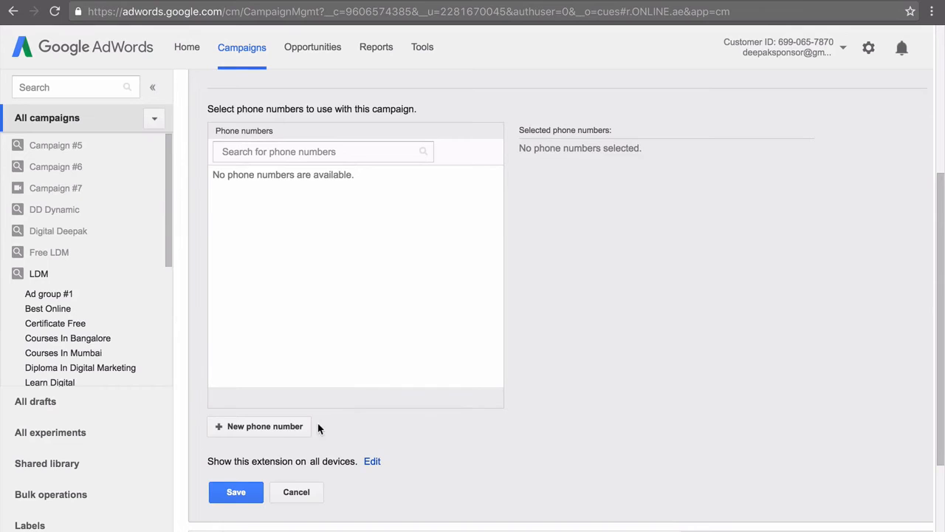
pyautogui.click(296, 427)
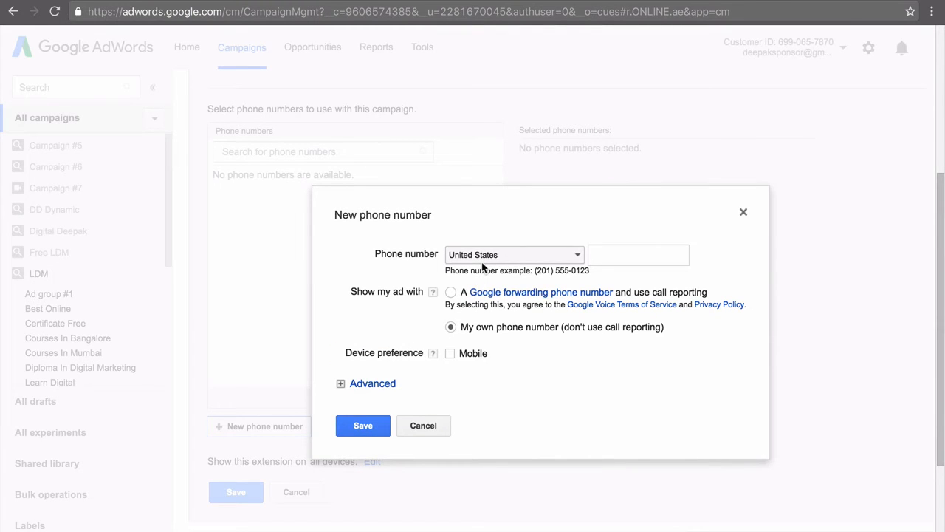
pyautogui.click(447, 419)
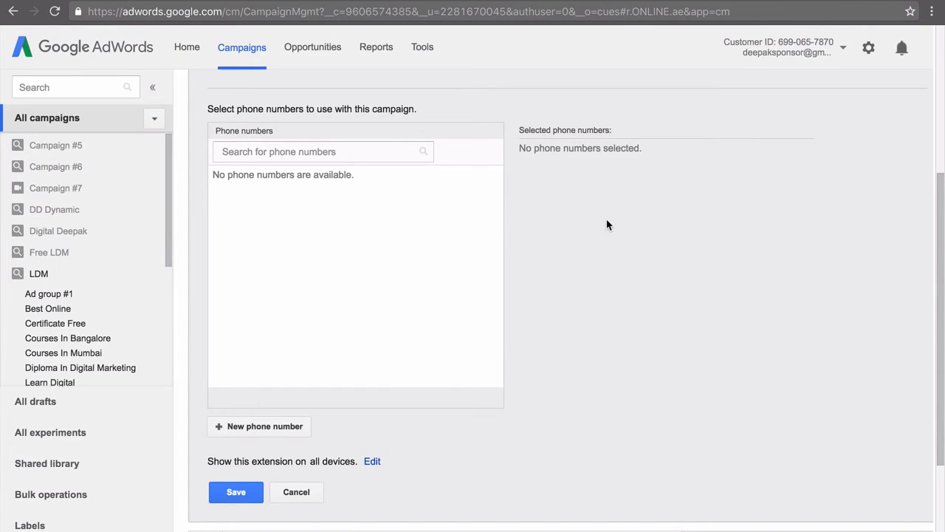
pyautogui.scroll(4, 607, 224)
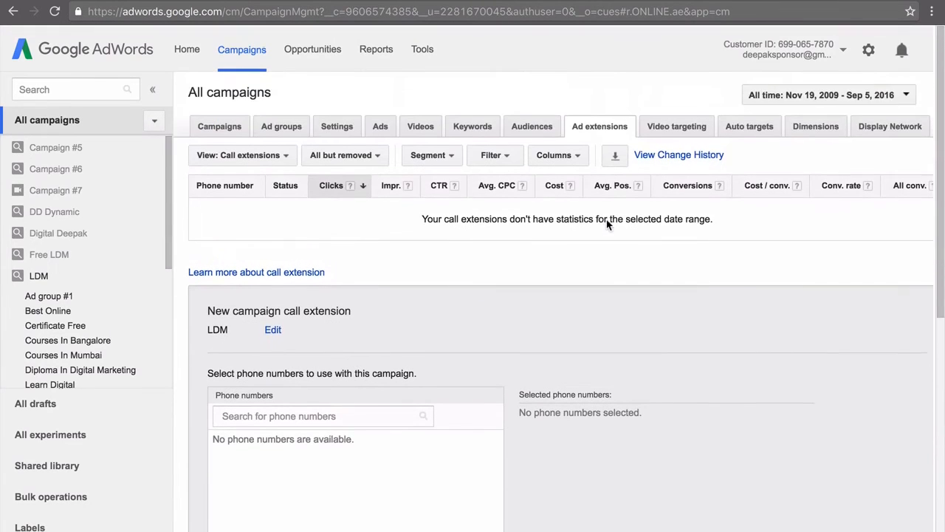
# Switch the view to app extensions and start a new app for an account-level app extension
pyautogui.click(278, 156)
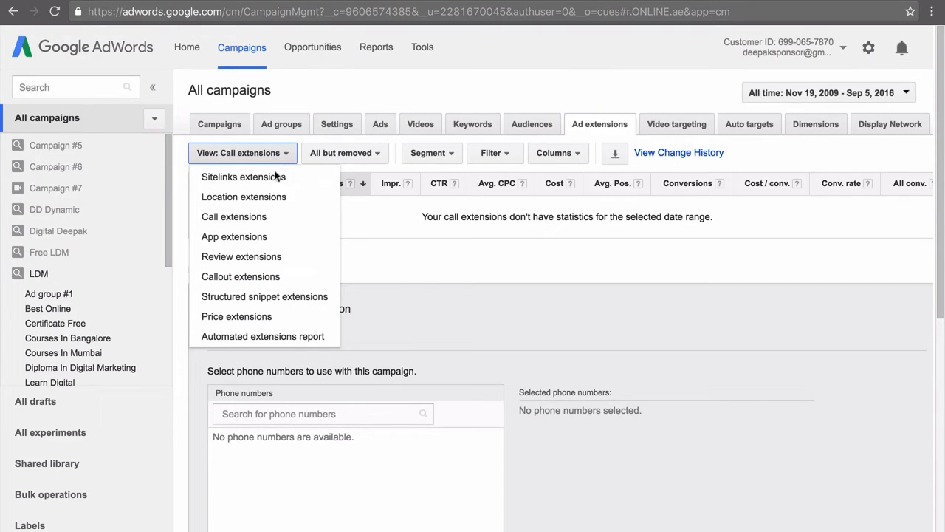
pyautogui.click(267, 246)
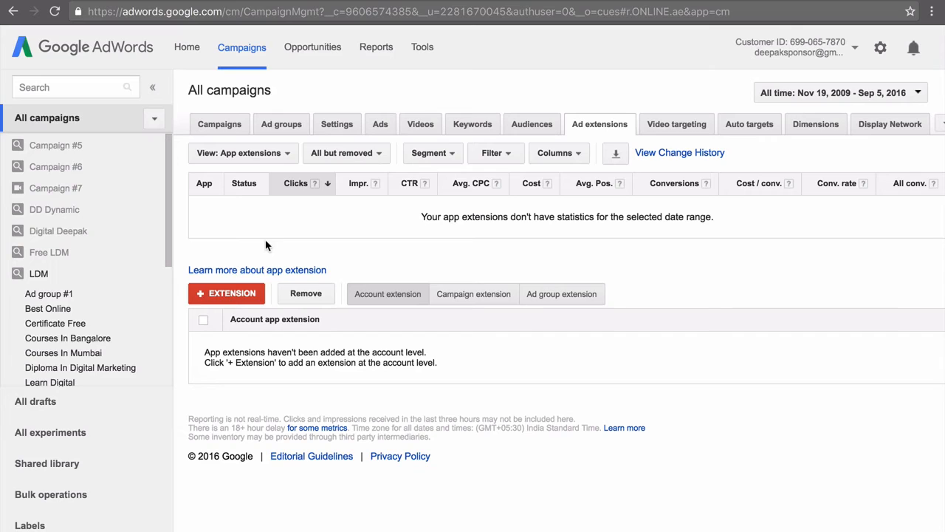
pyautogui.click(250, 294)
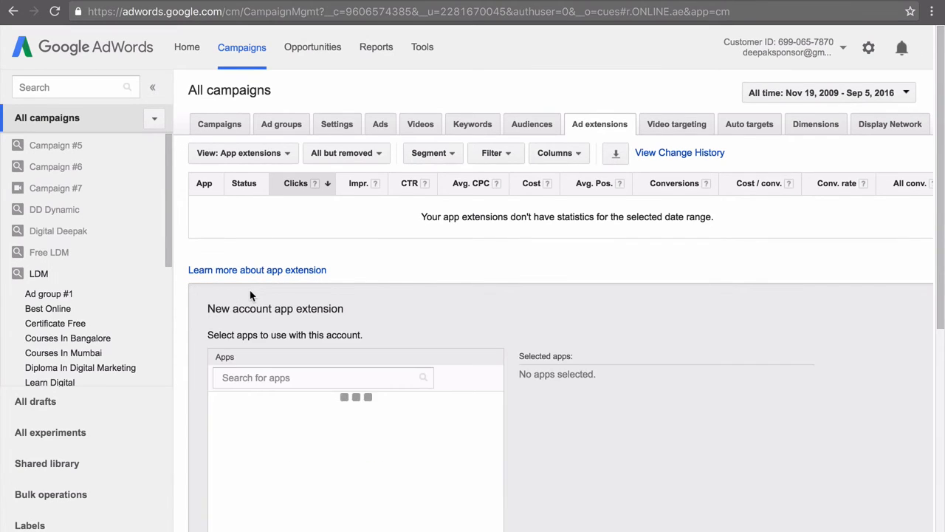
pyautogui.scroll(-3, 251, 333)
pyautogui.scroll(-1, 250, 333)
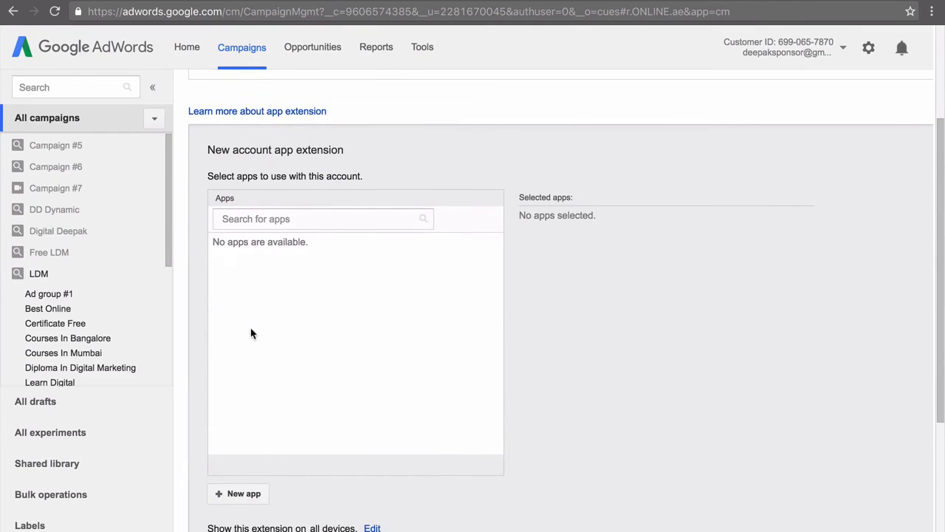
pyautogui.click(243, 493)
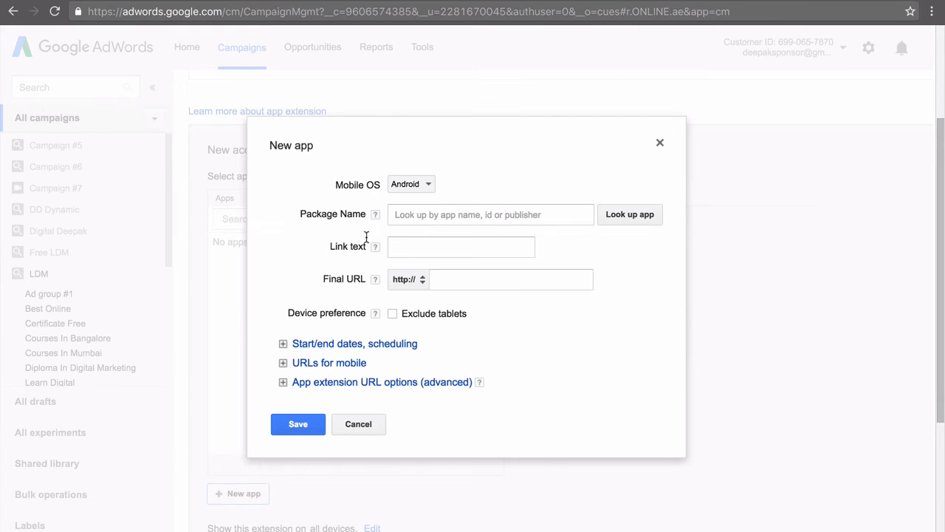
# Set the mobile OS to Android, look up "one view" and choose the OneView app with package name com.splice
pyautogui.click(408, 184)
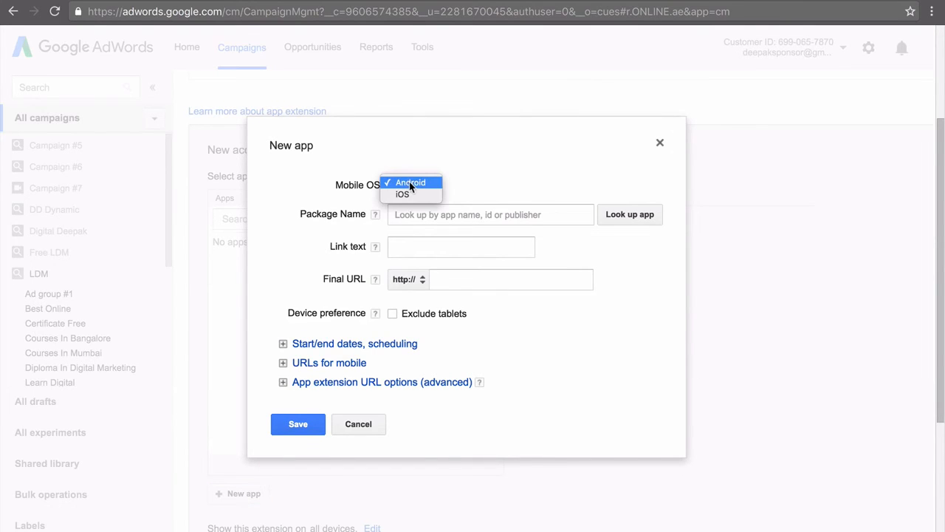
pyautogui.click(411, 182)
pyautogui.click(431, 214)
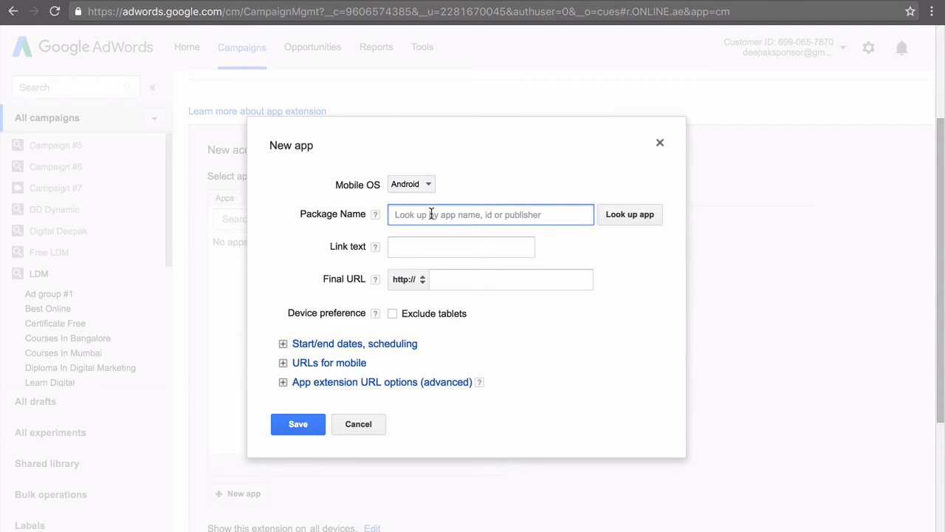
pyautogui.write('one view')
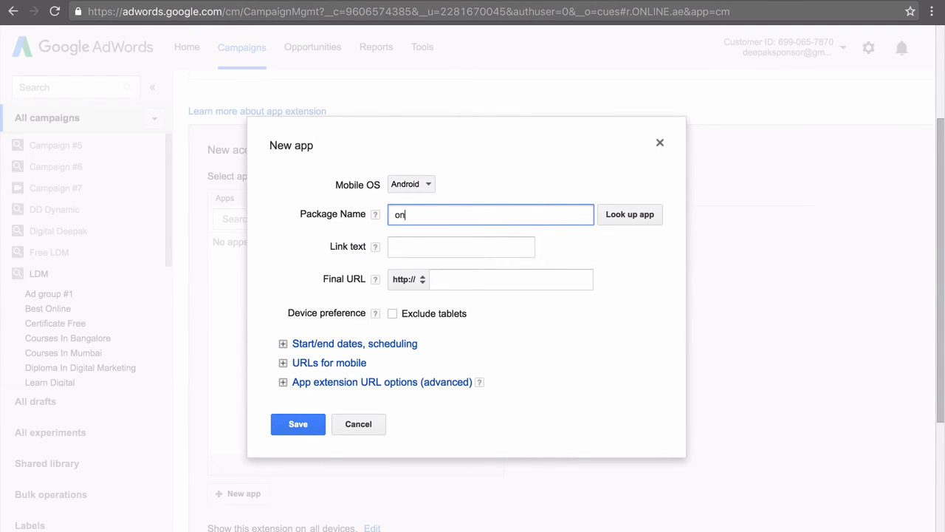
pyautogui.click(632, 214)
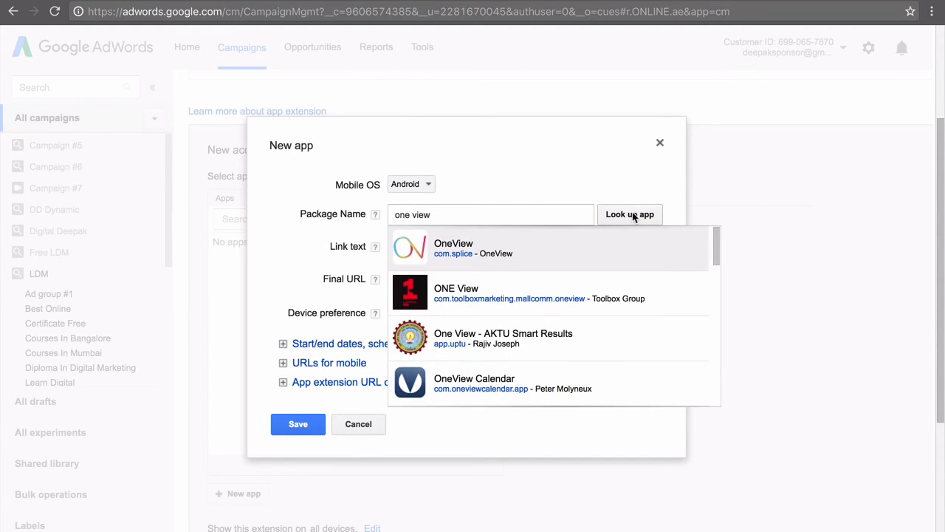
pyautogui.click(536, 239)
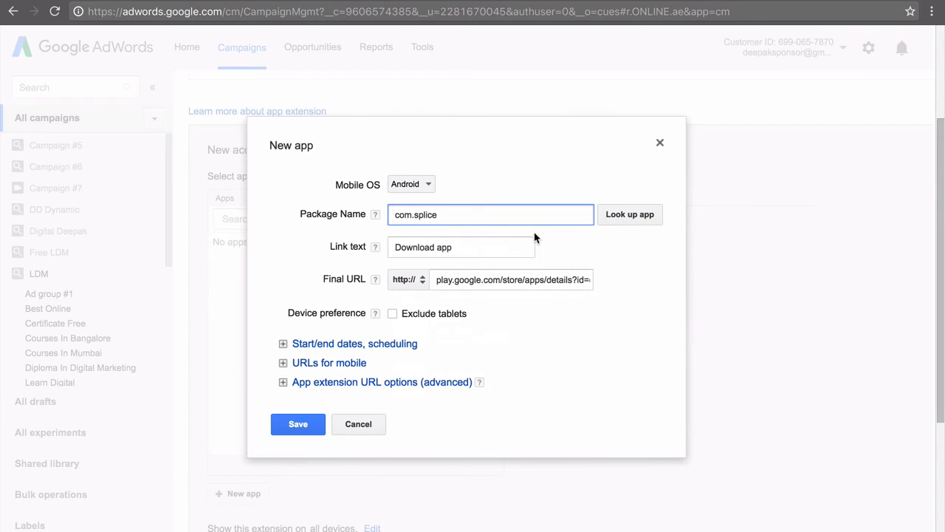
# Save the new Android app with the link text "Download app", and open the editing options of the selected app
pyautogui.scroll(-1, 536, 239)
pyautogui.click(502, 255)
pyautogui.press('End')
pyautogui.click(532, 314)
pyautogui.scroll(-1, 532, 313)
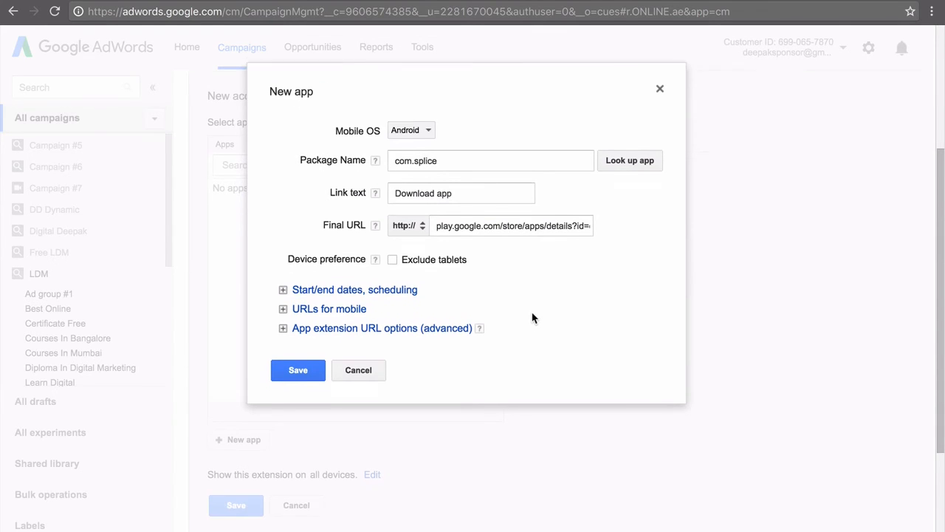
pyautogui.click(322, 369)
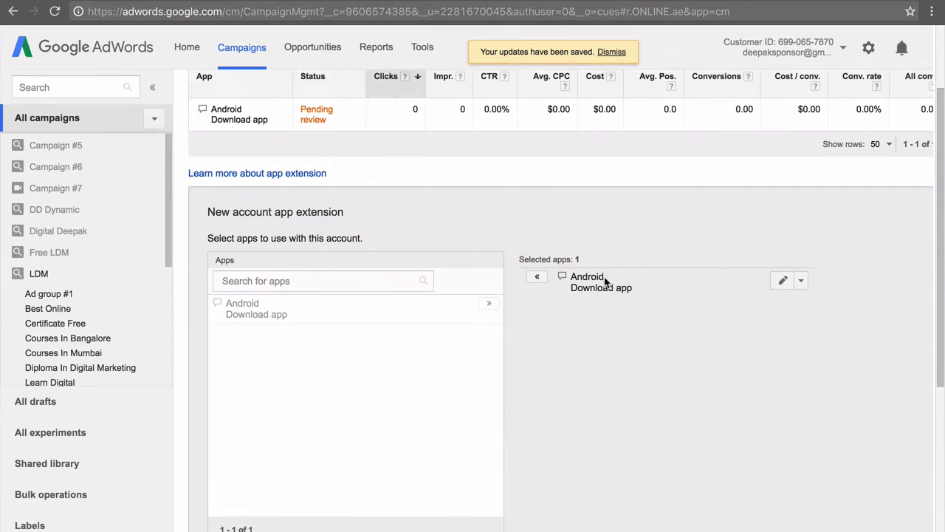
pyautogui.click(802, 299)
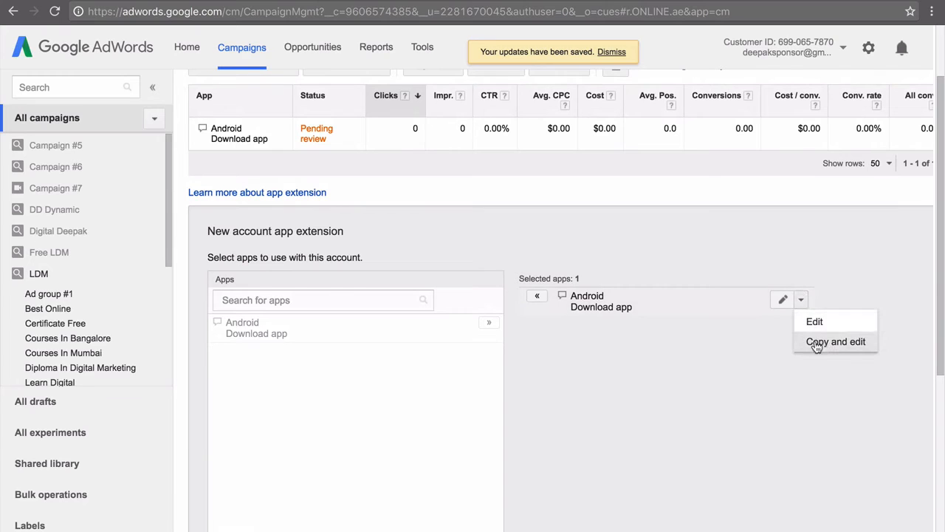
# Deselect the Android "Download app" entry and permanently remove it from the available apps
pyautogui.click(720, 380)
pyautogui.click(537, 295)
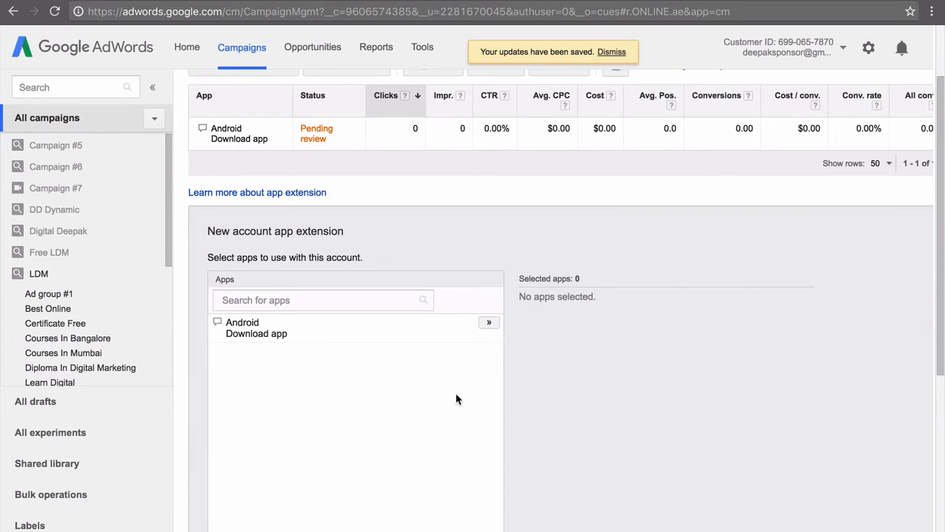
pyautogui.scroll(-3, 455, 397)
pyautogui.click(440, 212)
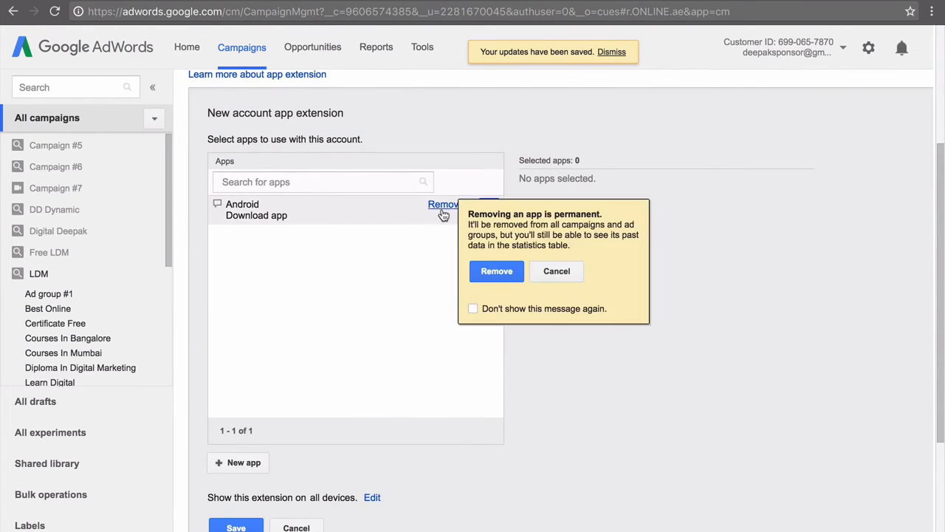
pyautogui.click(493, 270)
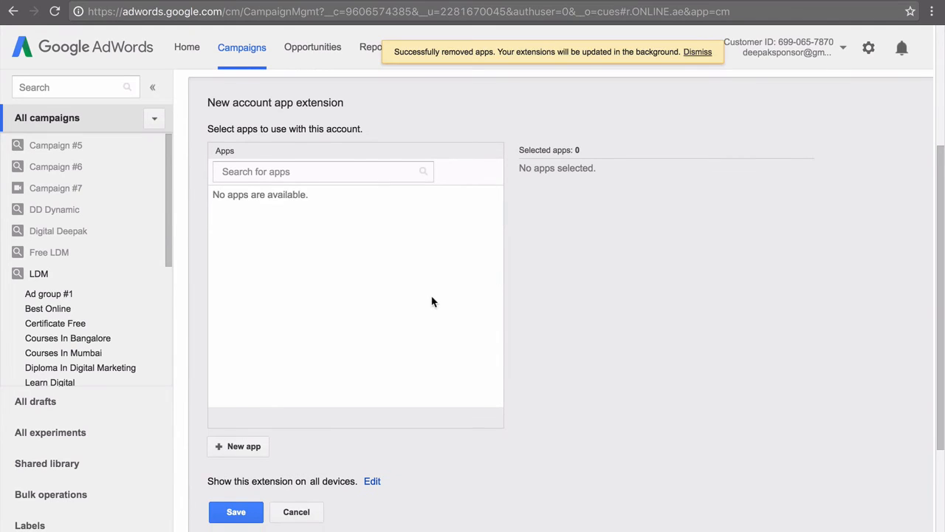
# Switch the ad extensions view to review extensions and start a new account-level review extension
pyautogui.scroll(5, 433, 302)
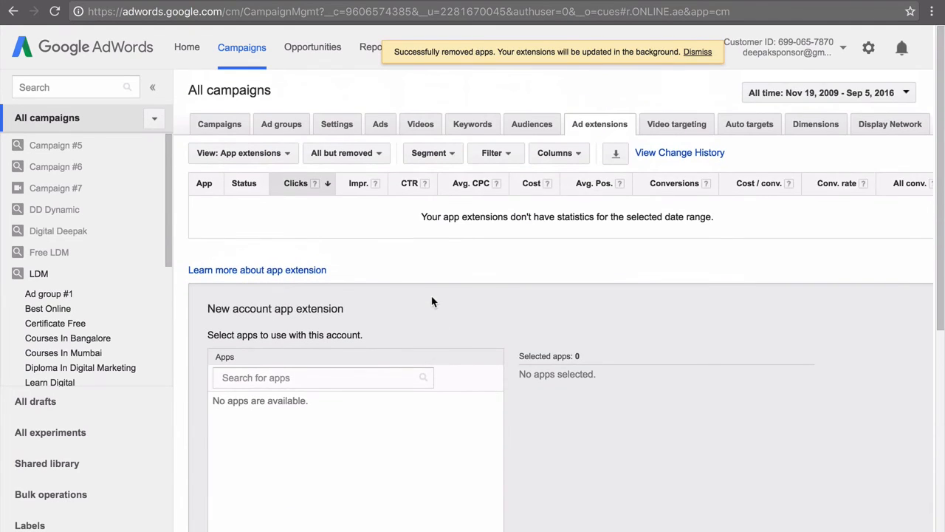
pyautogui.click(258, 157)
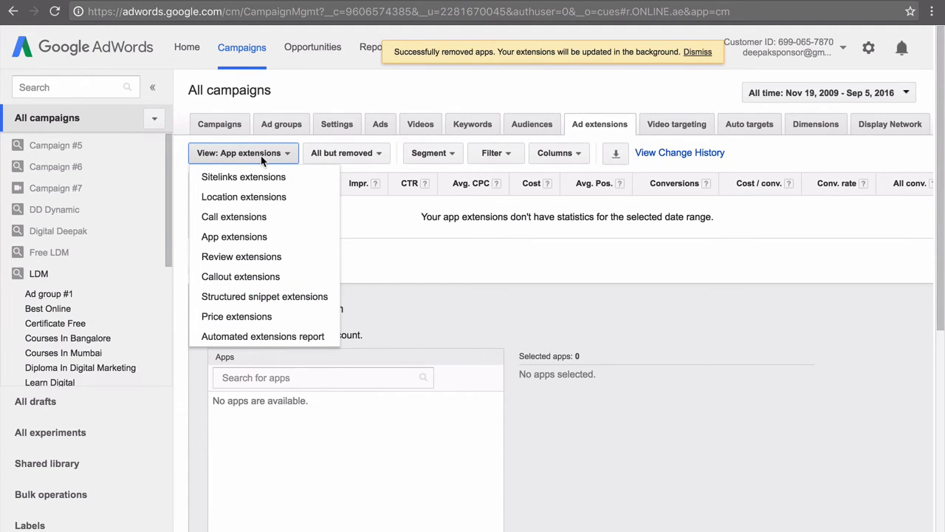
pyautogui.click(264, 258)
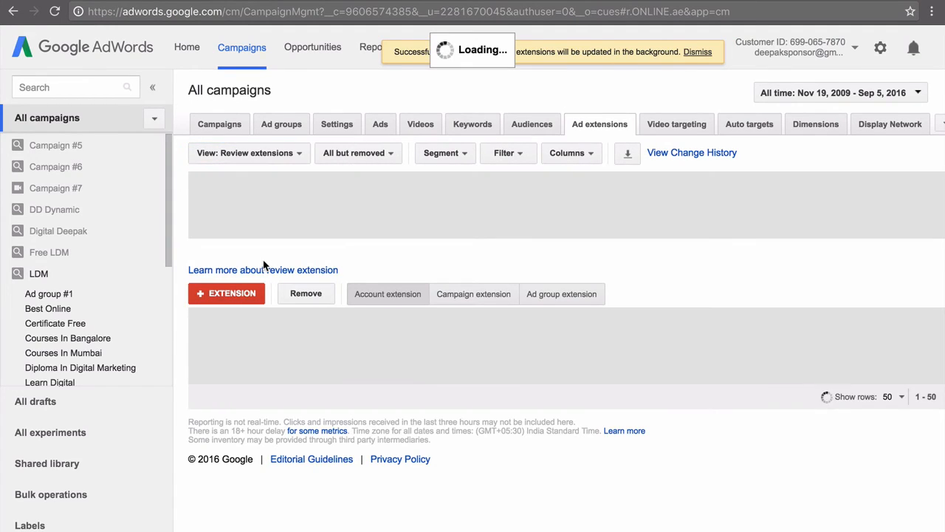
pyautogui.click(255, 293)
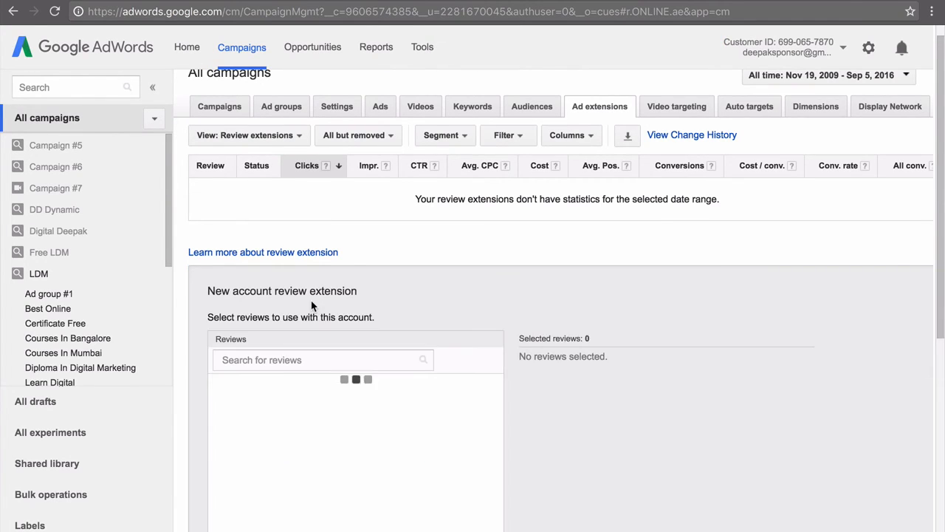
# Examine the form for a new review, including its format, text and source fields, and close it without saving
pyautogui.scroll(-5, 311, 305)
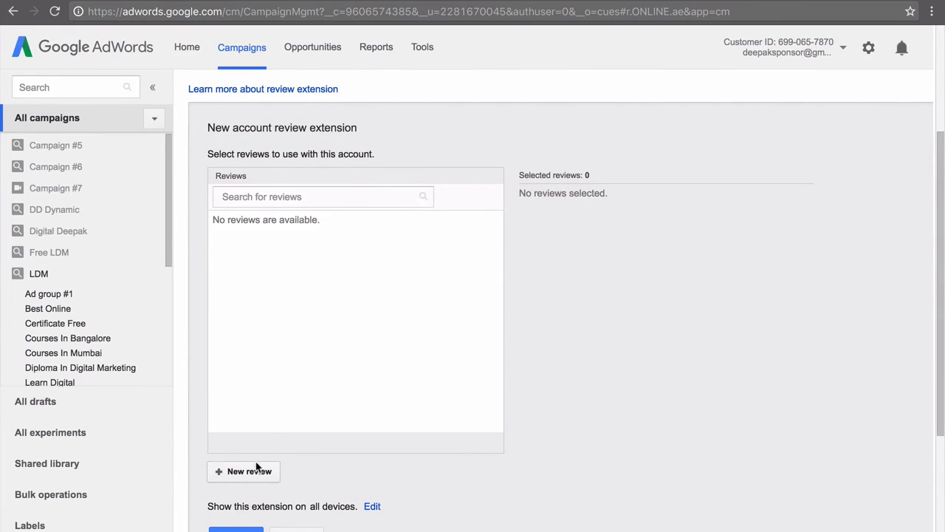
pyautogui.click(249, 471)
pyautogui.click(466, 256)
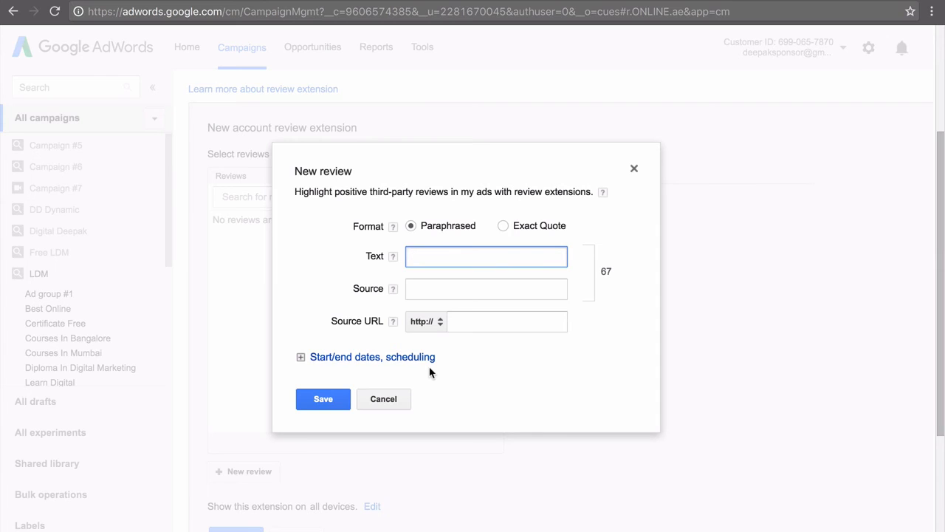
pyautogui.click(395, 400)
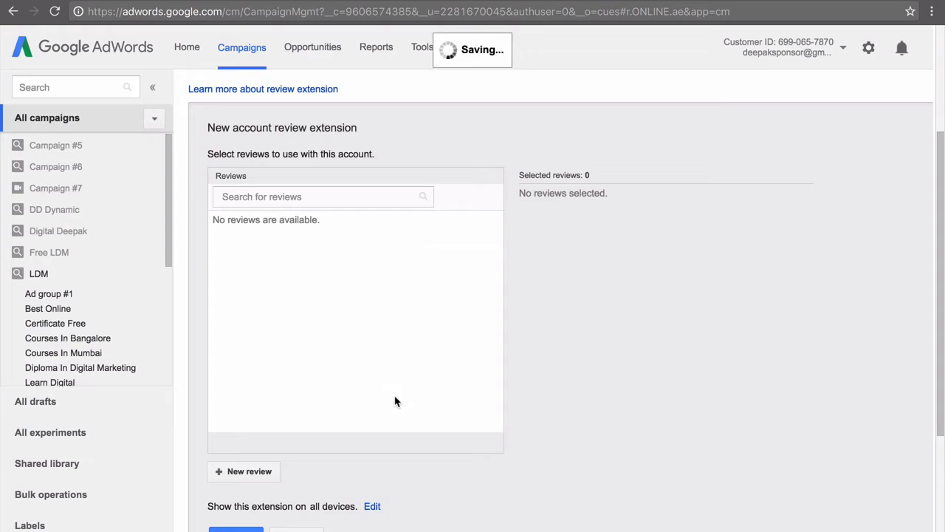
# Switch the ad extensions view to callout extensions and start a new account-level callout extension
pyautogui.scroll(5, 369, 344)
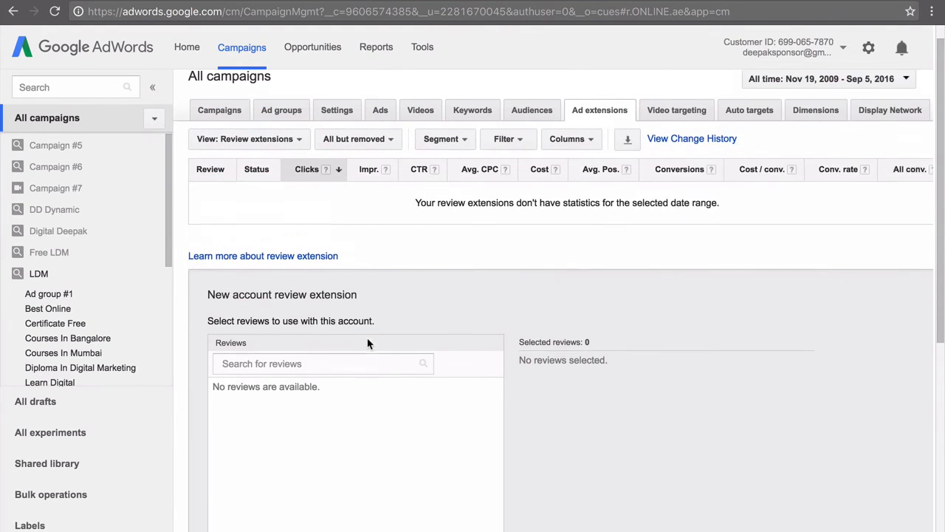
pyautogui.click(255, 153)
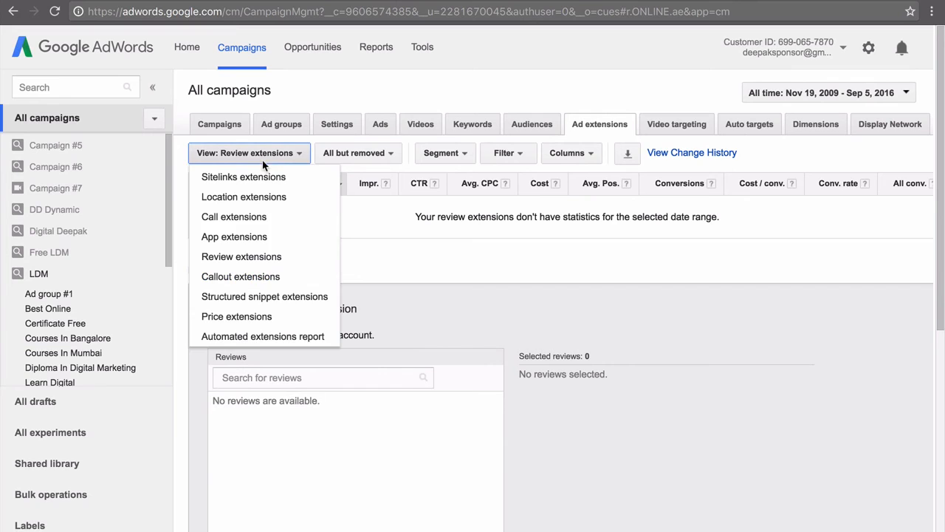
pyautogui.click(268, 276)
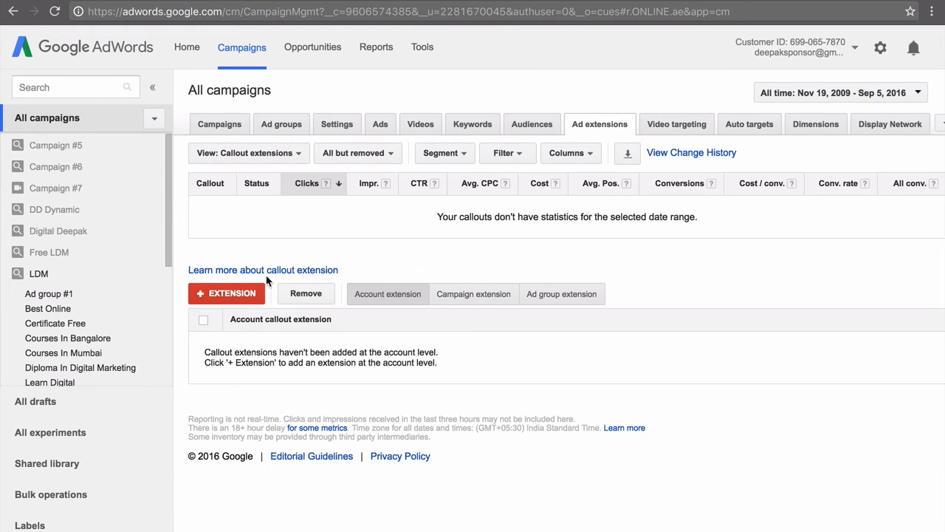
pyautogui.click(243, 297)
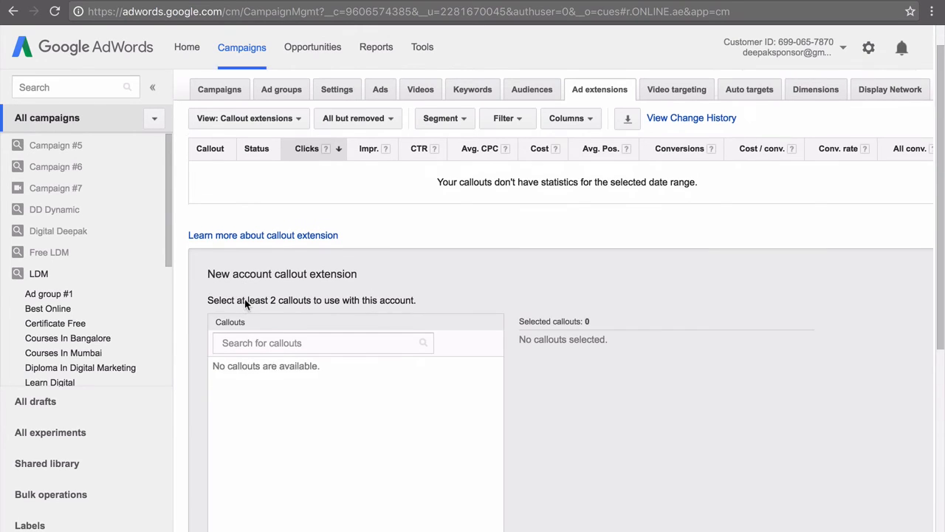
# Examine the form for a new callout and its callout text field, and close it without saving
pyautogui.scroll(-5, 245, 303)
pyautogui.click(247, 443)
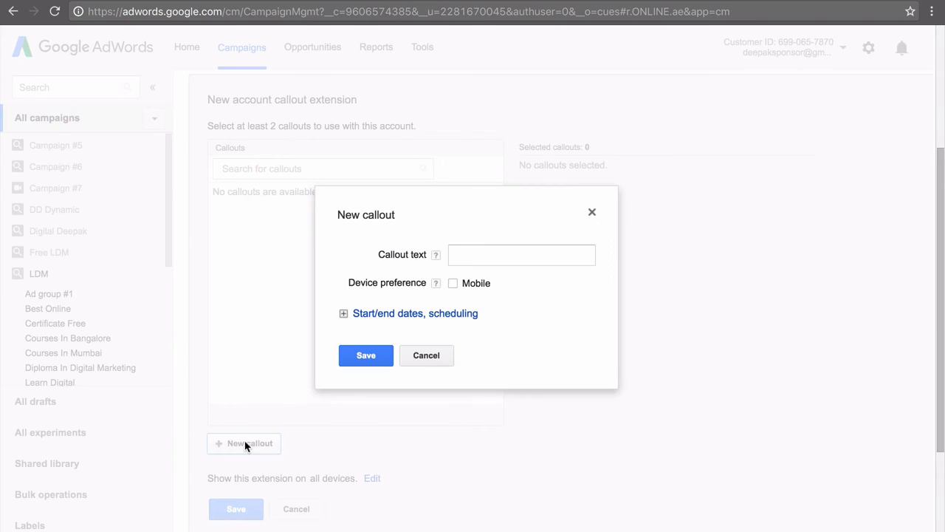
pyautogui.click(489, 256)
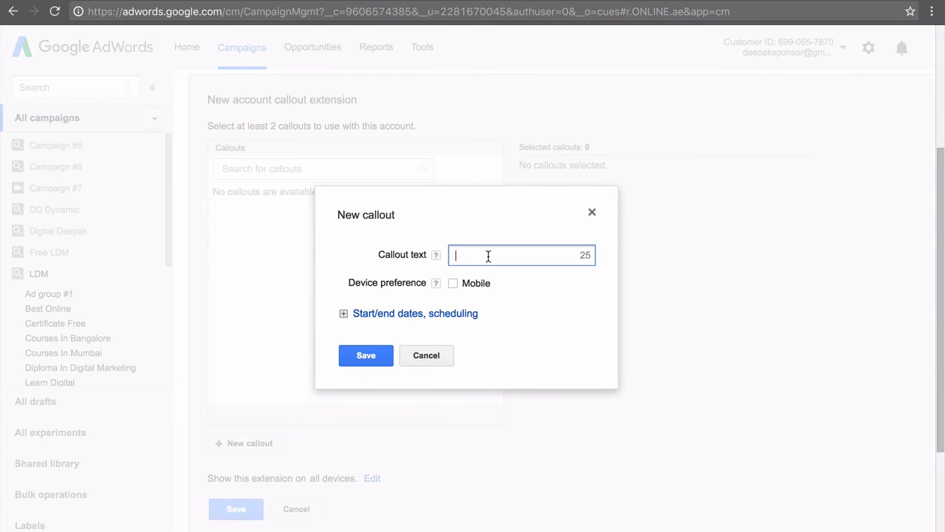
pyautogui.click(426, 355)
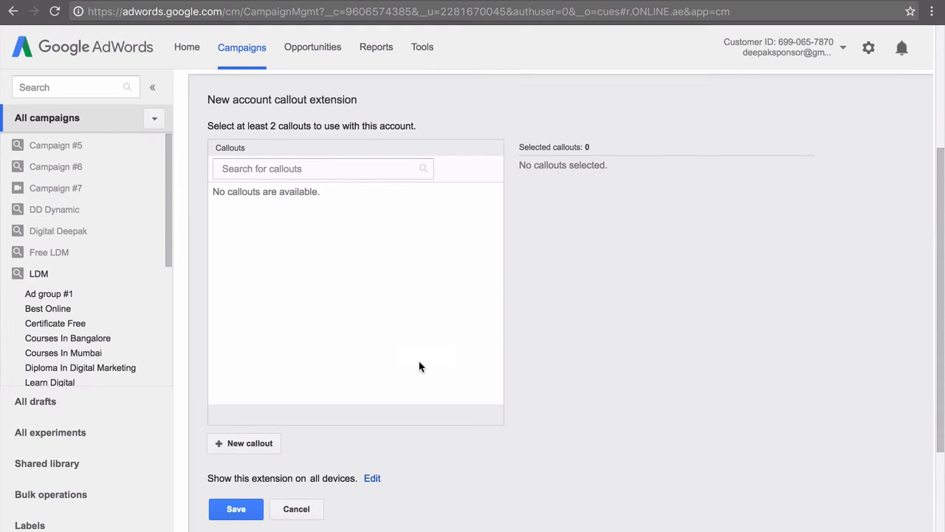
# Switch the ad extensions view to structured snippet extensions and start a new account-level structured snippet extension
pyautogui.scroll(5, 418, 340)
pyautogui.click(266, 153)
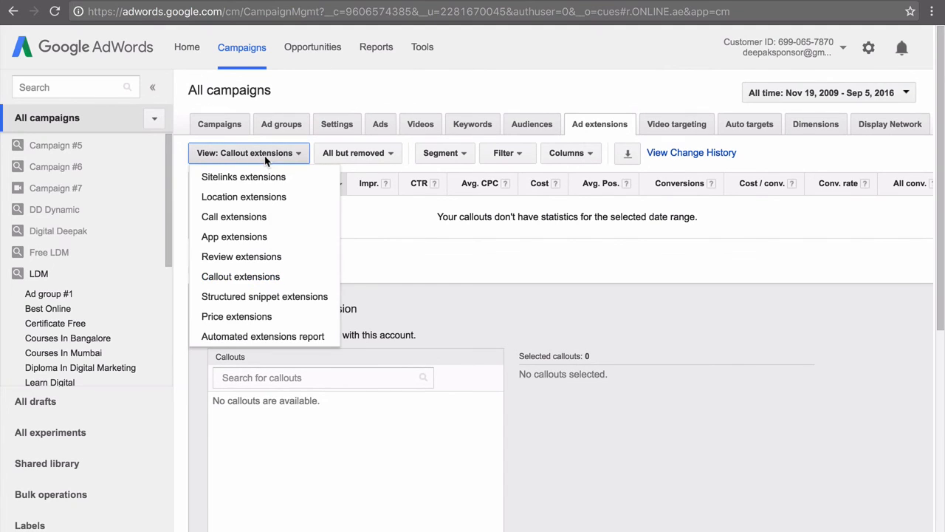
pyautogui.click(262, 295)
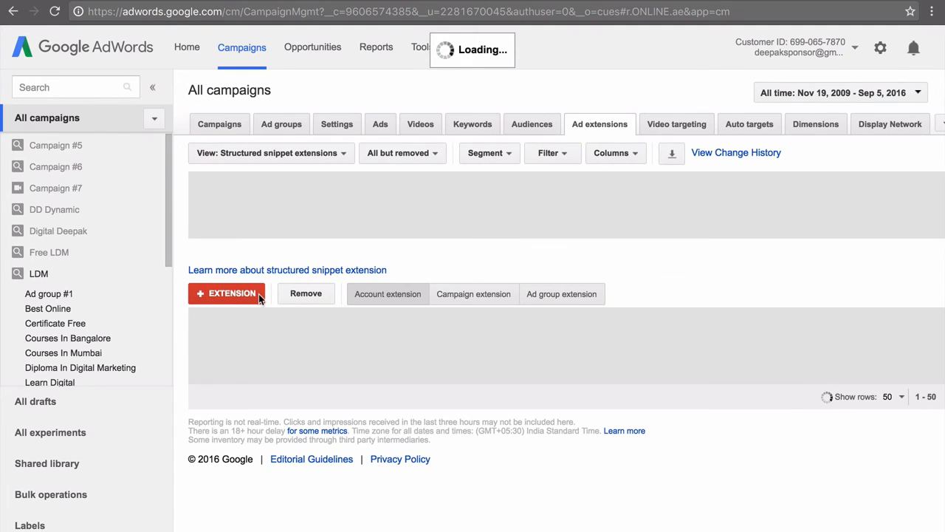
pyautogui.click(232, 293)
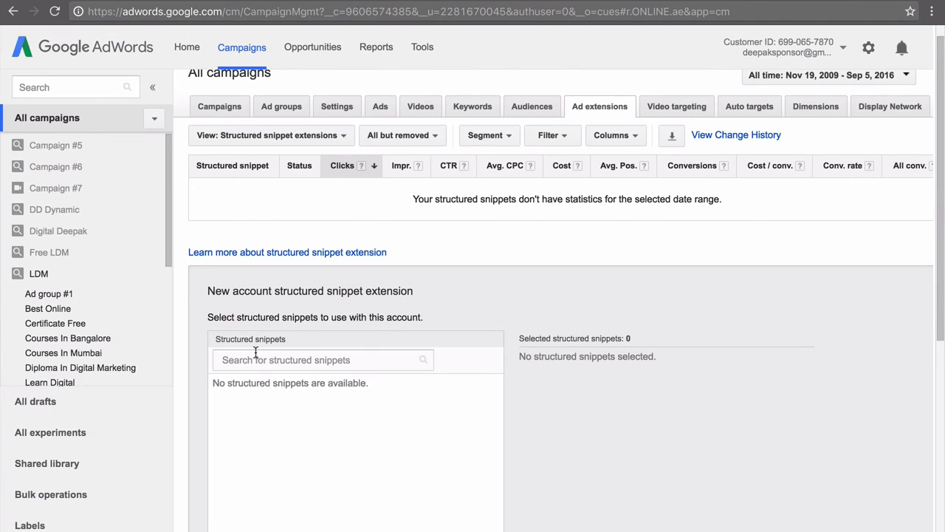
# Examine the header choices and value fields of a new structured snippet using the Types header, and close the form without saving
pyautogui.scroll(-2, 266, 451)
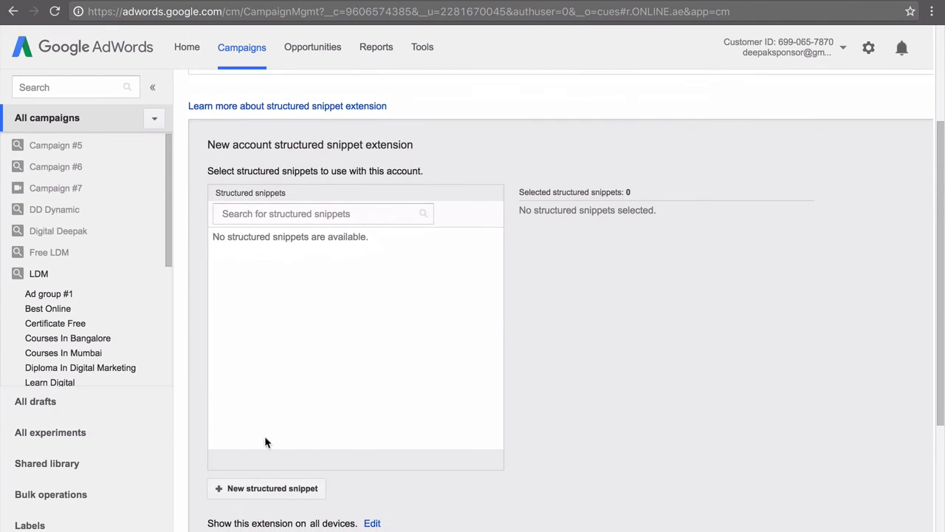
pyautogui.click(279, 490)
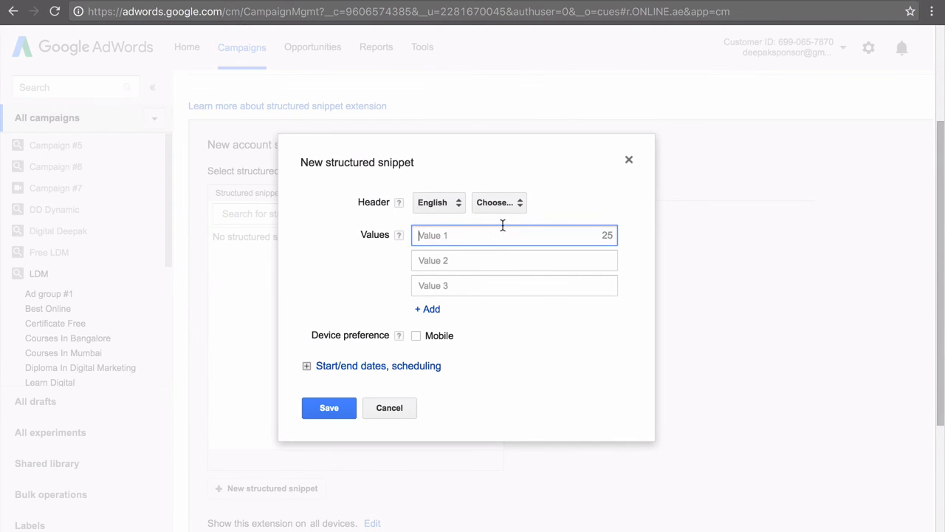
pyautogui.click(519, 202)
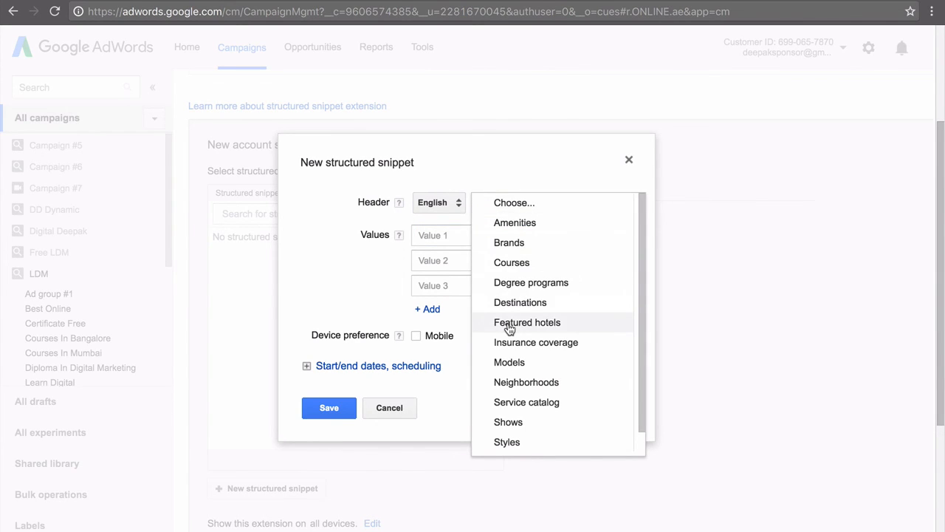
pyautogui.scroll(-2, 507, 321)
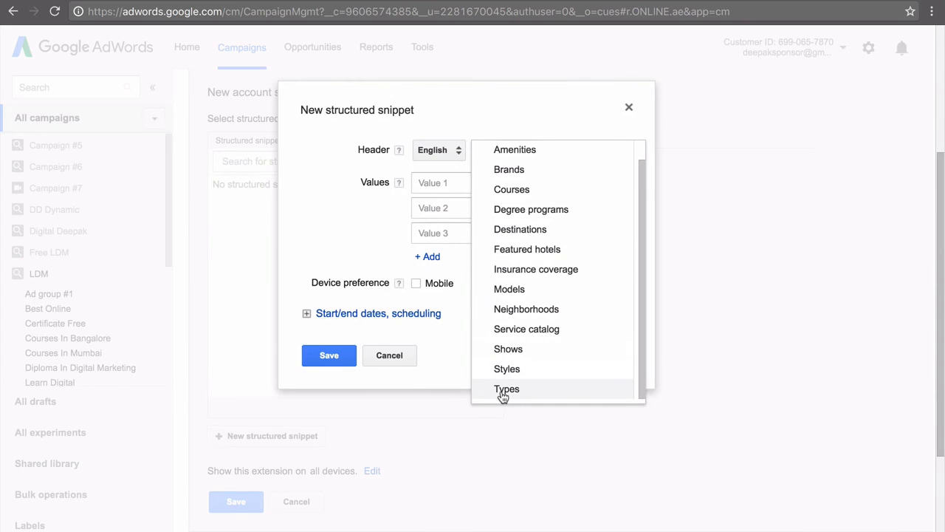
pyautogui.click(502, 391)
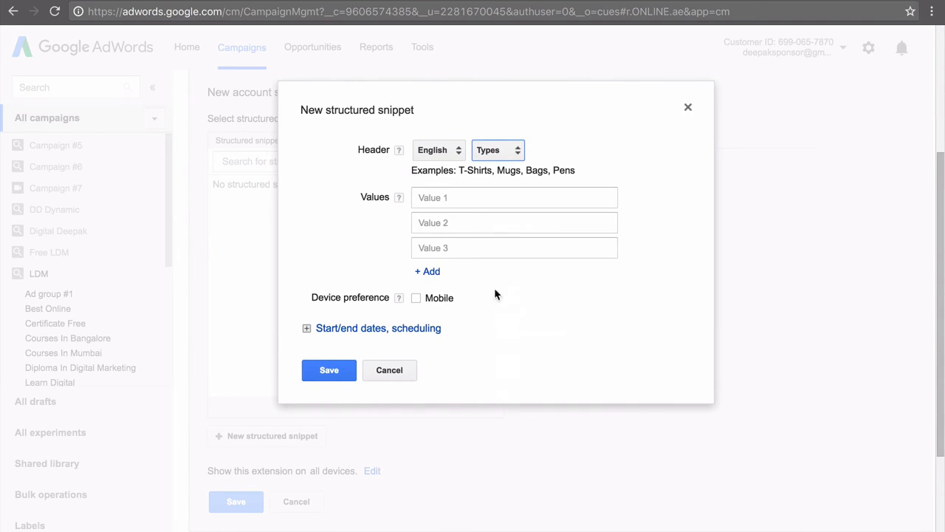
pyautogui.click(517, 202)
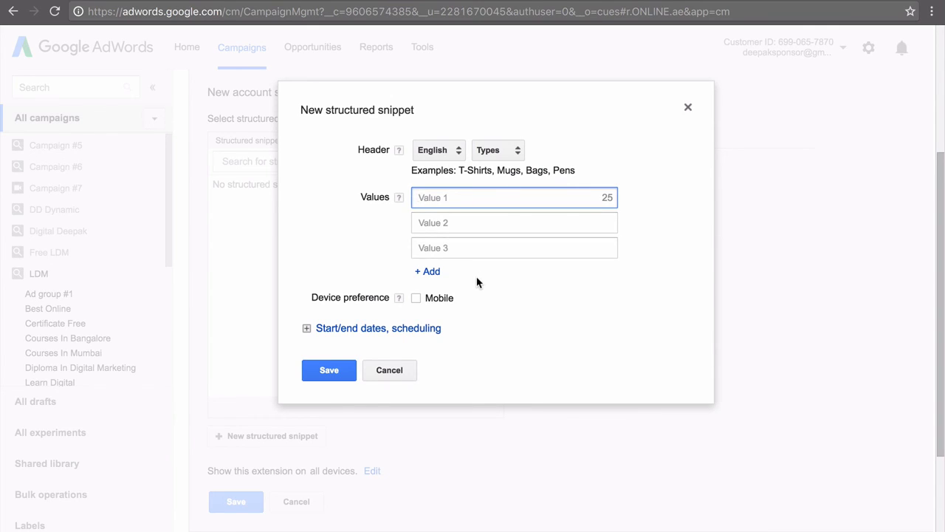
pyautogui.click(389, 369)
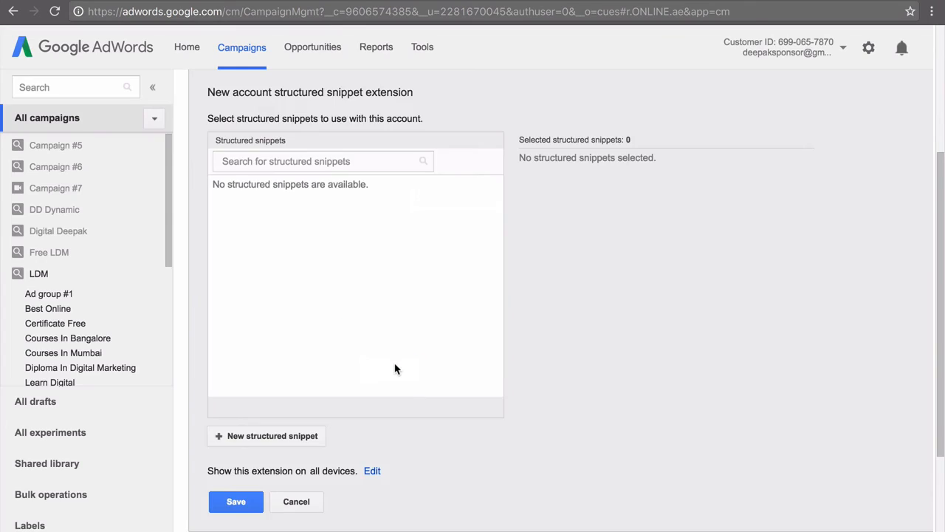
# Switch the ad extensions view to price extensions and start a new campaign-level price extension
pyautogui.scroll(3, 394, 367)
pyautogui.click(239, 151)
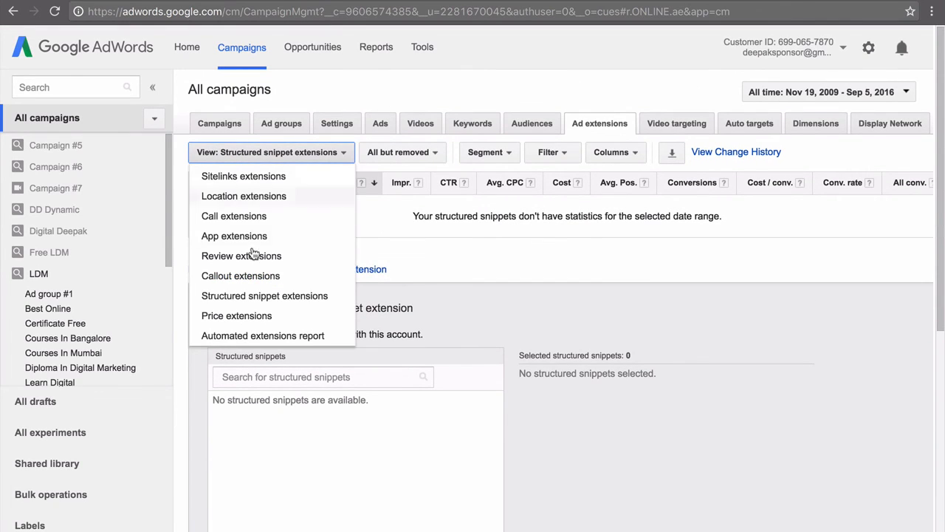
pyautogui.click(251, 316)
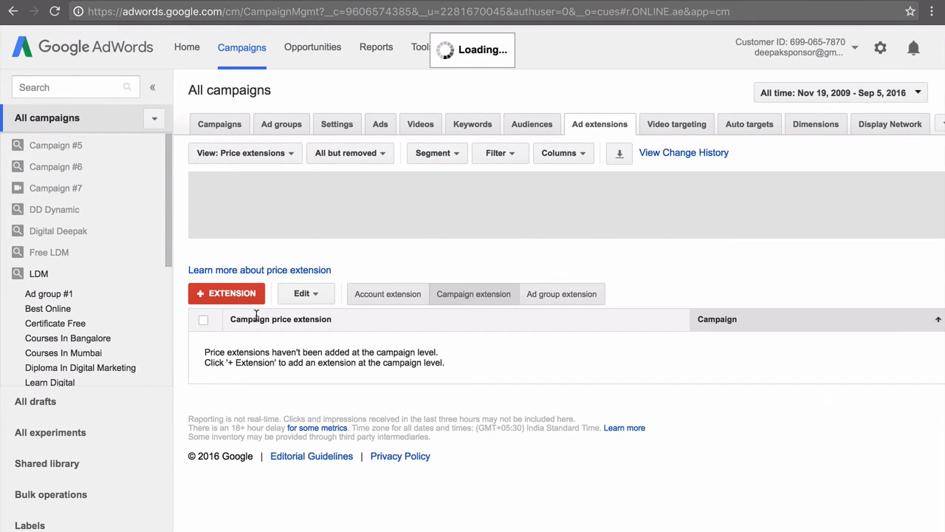
pyautogui.click(247, 295)
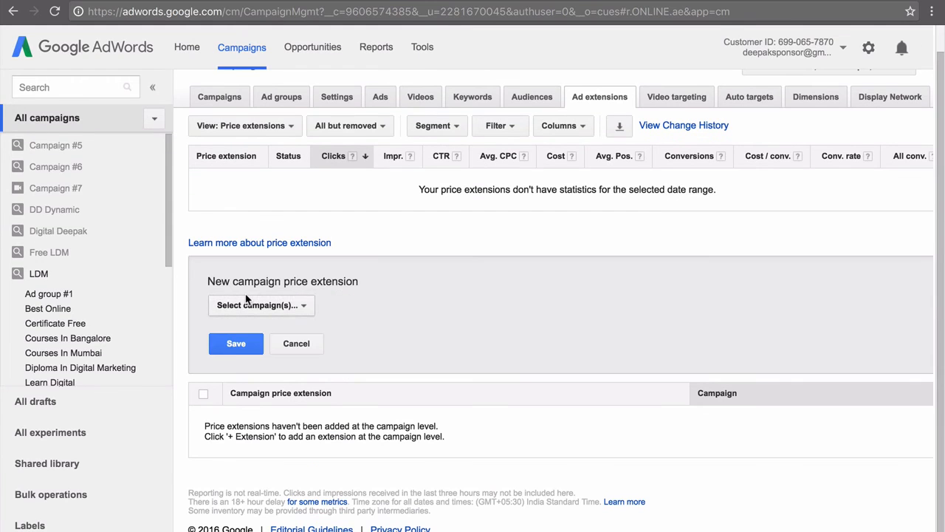
# Assign the price extension to the LDM campaign and open the form for a new price extension
pyautogui.click(251, 304)
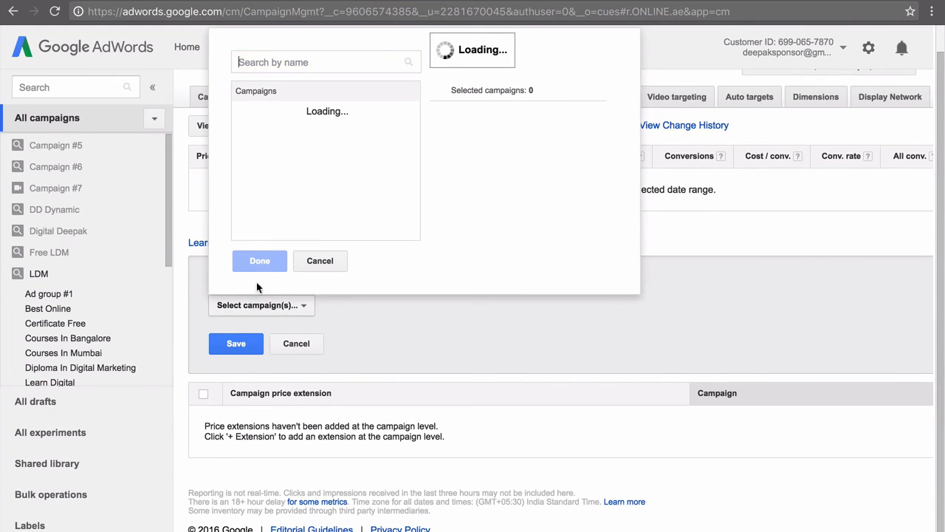
pyautogui.click(297, 212)
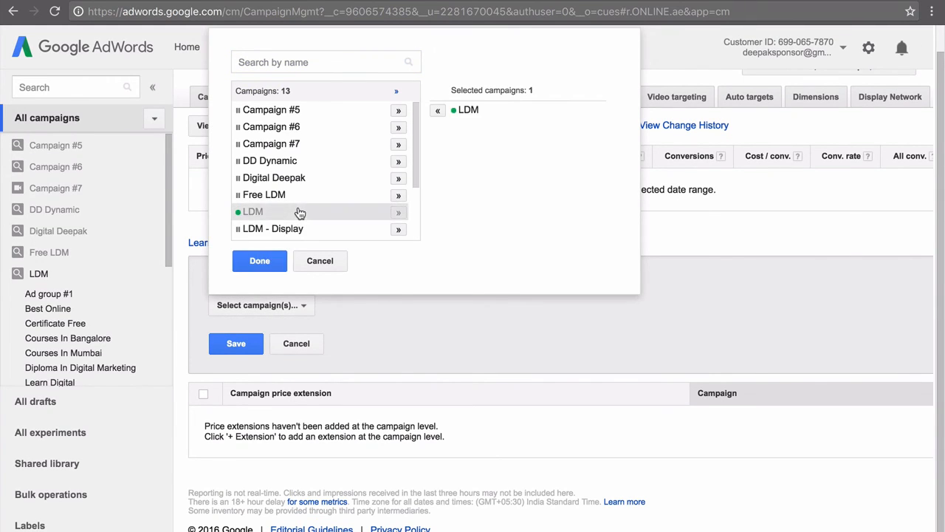
pyautogui.click(266, 261)
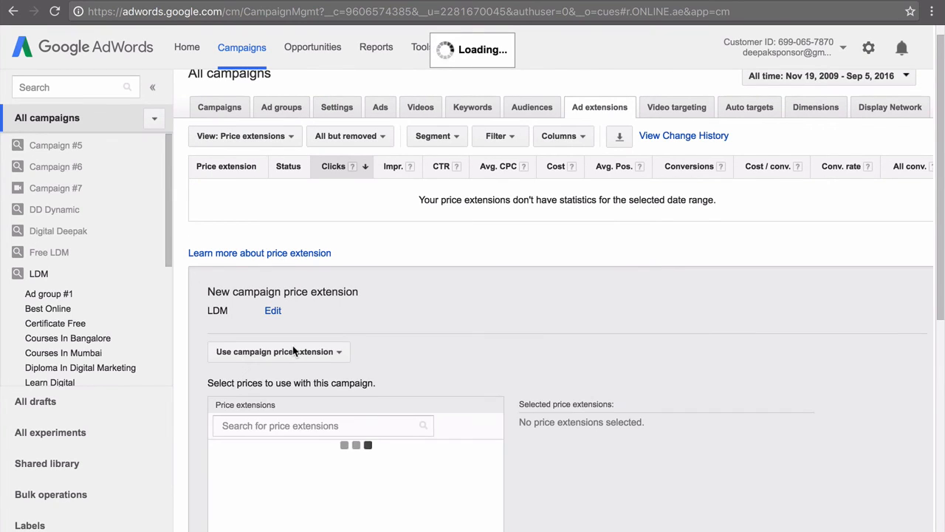
pyautogui.scroll(-3, 293, 351)
pyautogui.scroll(-1, 292, 351)
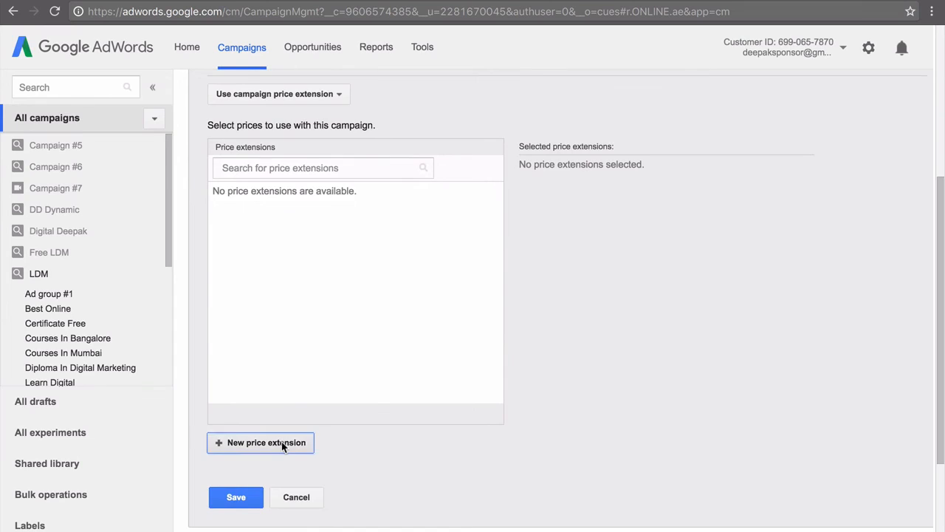
pyautogui.click(281, 441)
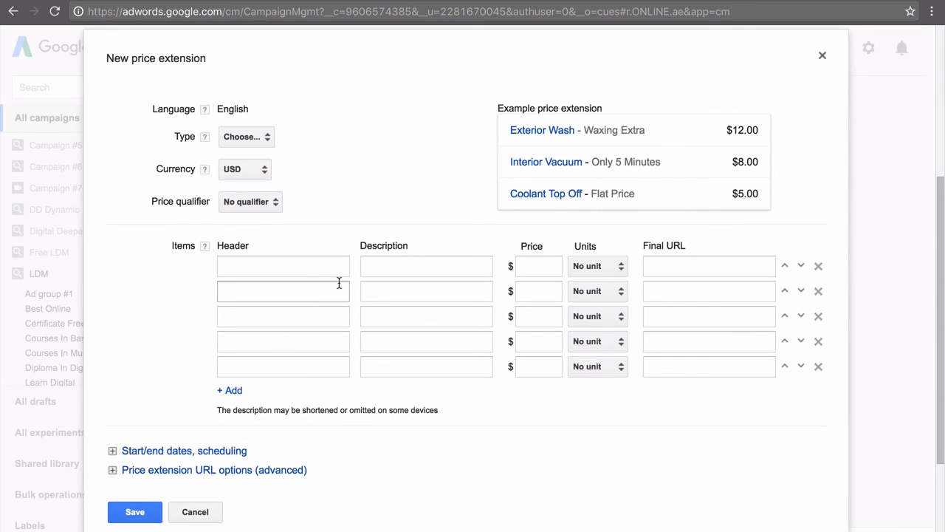
# Choose Product categories as the price extension type and examine the currency and price qualifier options, keeping USD and No qualifier
pyautogui.click(261, 139)
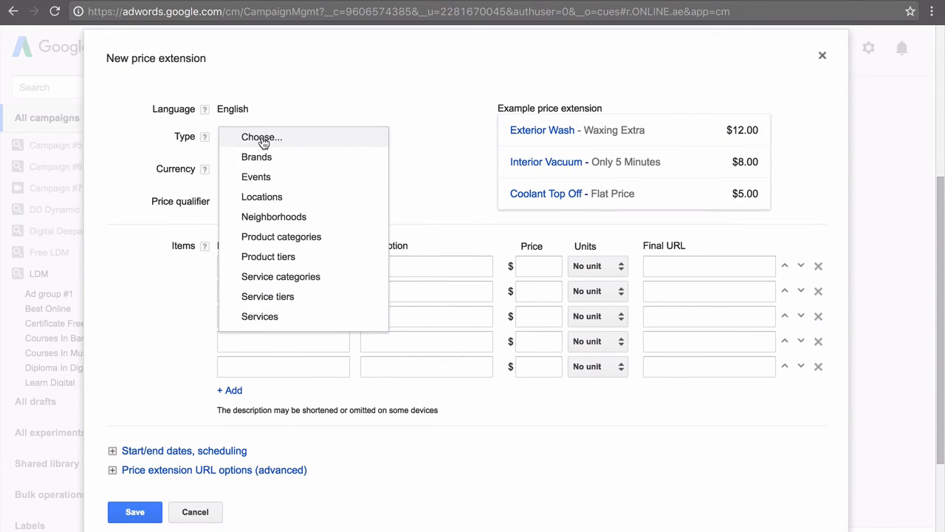
pyautogui.click(274, 236)
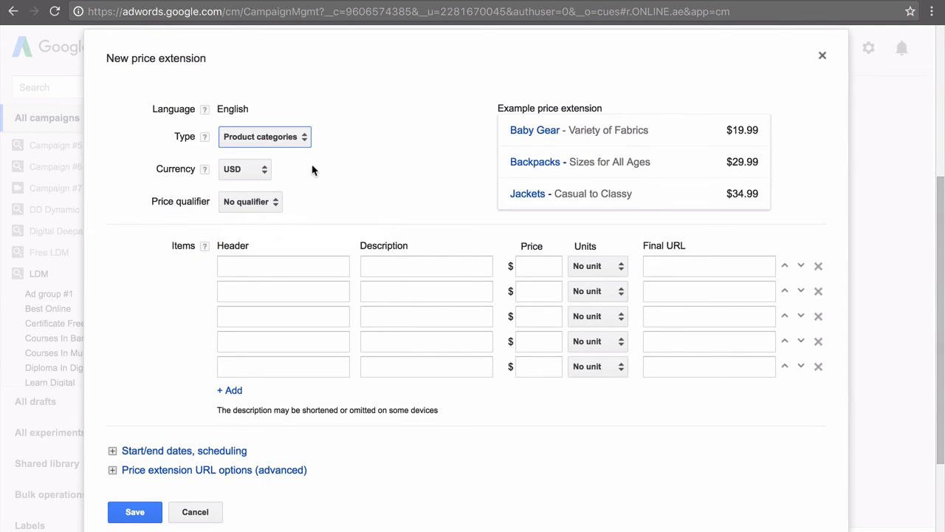
pyautogui.click(259, 177)
pyautogui.scroll(-2, 277, 243)
pyautogui.scroll(2, 277, 238)
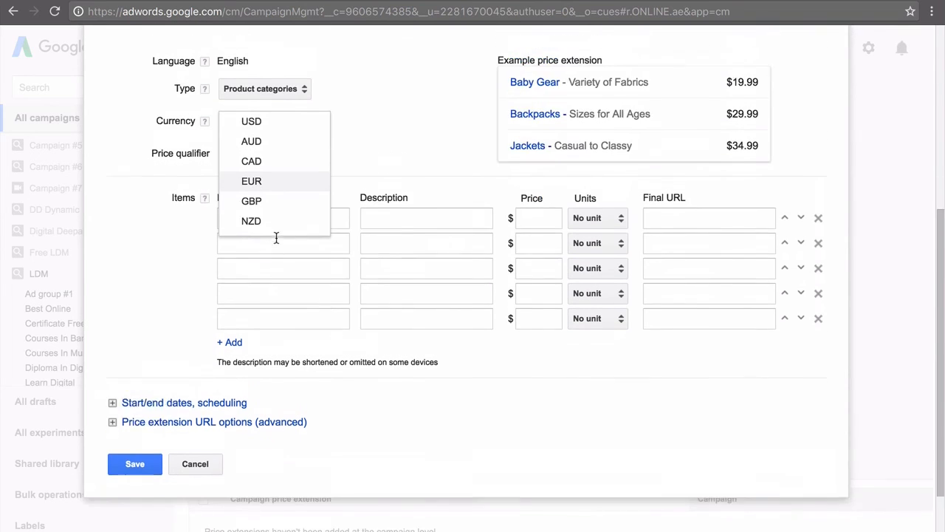
pyautogui.click(369, 204)
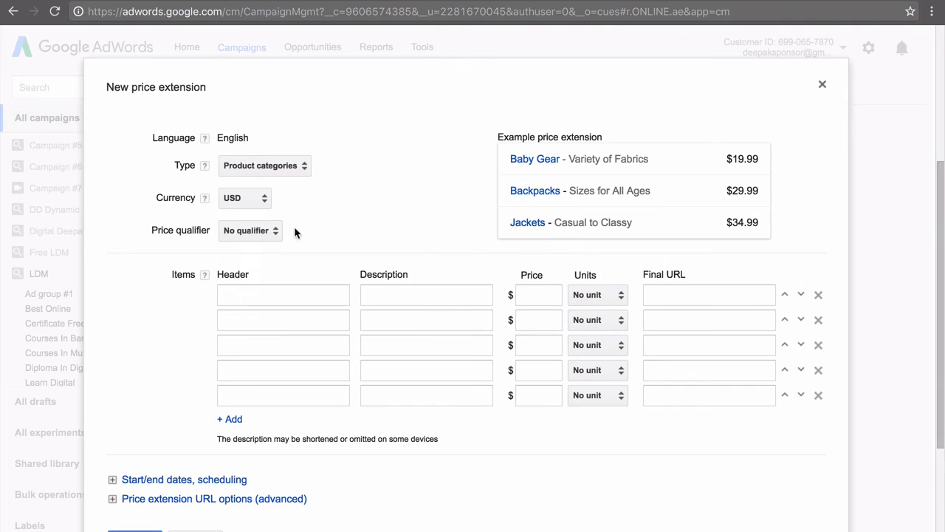
pyautogui.click(275, 232)
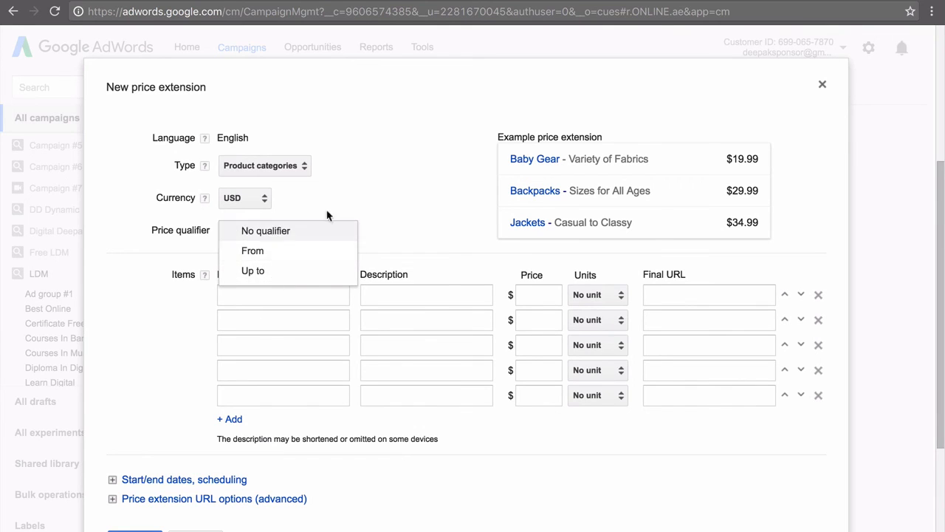
pyautogui.click(319, 229)
# Examine the header, description and price fields of the first price item, and close the form without saving
pyautogui.click(282, 299)
pyautogui.scroll(-1, 283, 301)
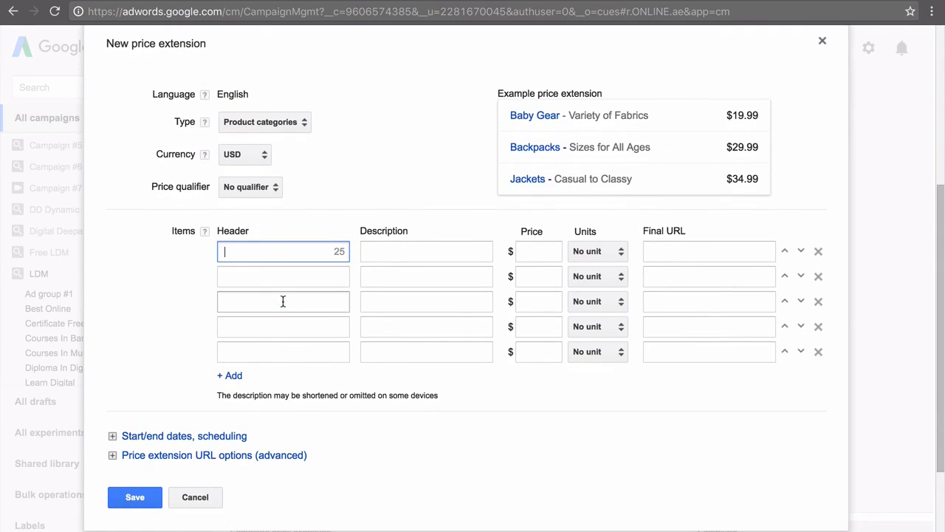
pyautogui.click(406, 255)
pyautogui.click(532, 259)
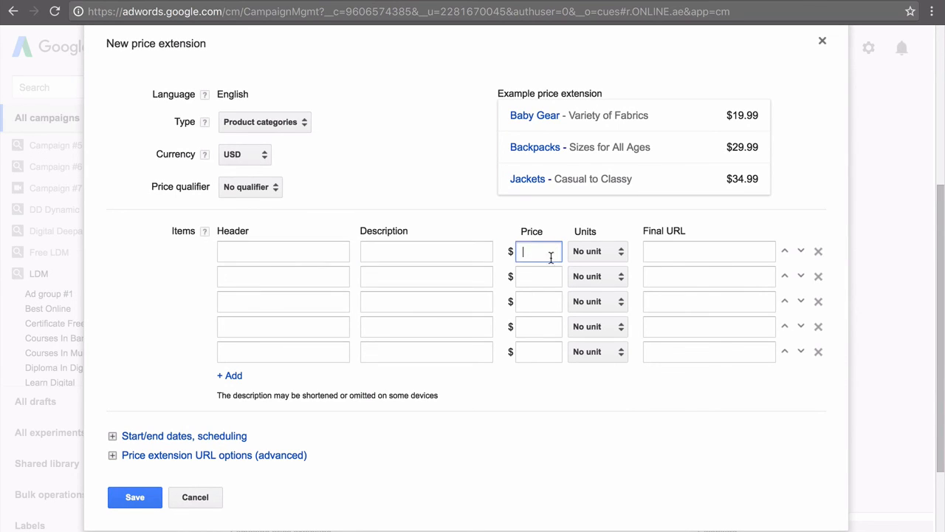
pyautogui.scroll(-1, 482, 409)
pyautogui.click(197, 448)
# Switch the ad extensions view to the automated extensions report
pyautogui.scroll(5, 243, 376)
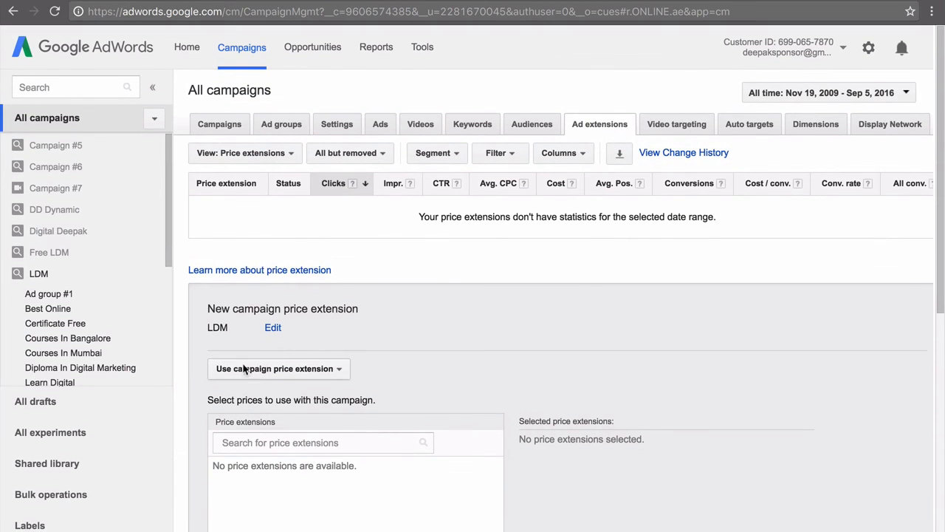
pyautogui.click(281, 152)
pyautogui.click(331, 338)
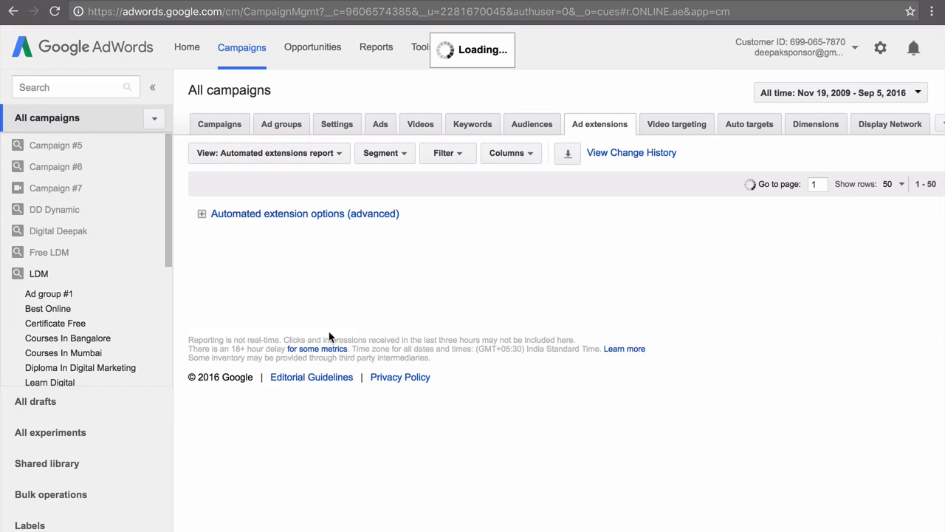